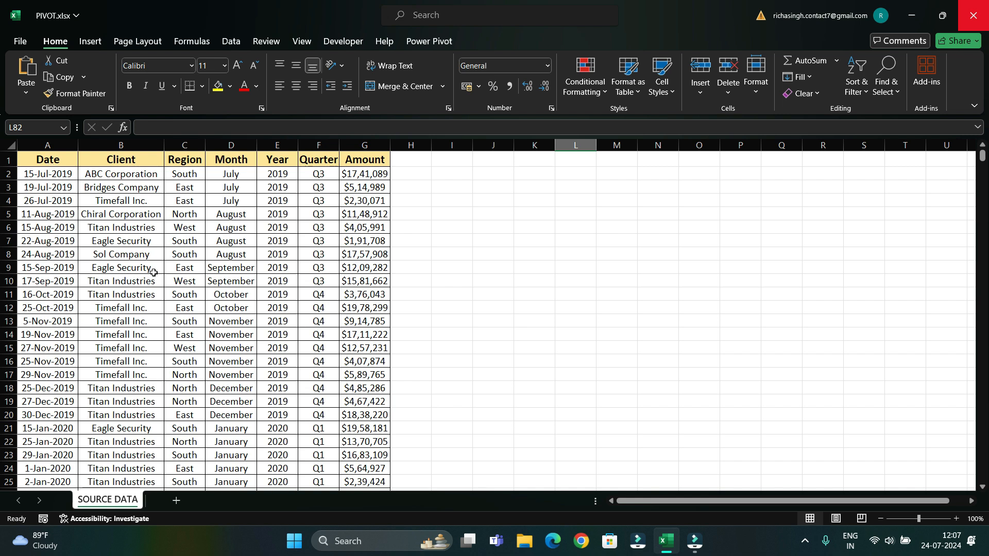
Look through the dated client records and their region, month, year, quarter and amount columns on the SOURCE DATA sheet
scroll(153, 272, "down", 8)
scroll(139, 258, "up", 8)
scroll(235, 270, "down", 13)
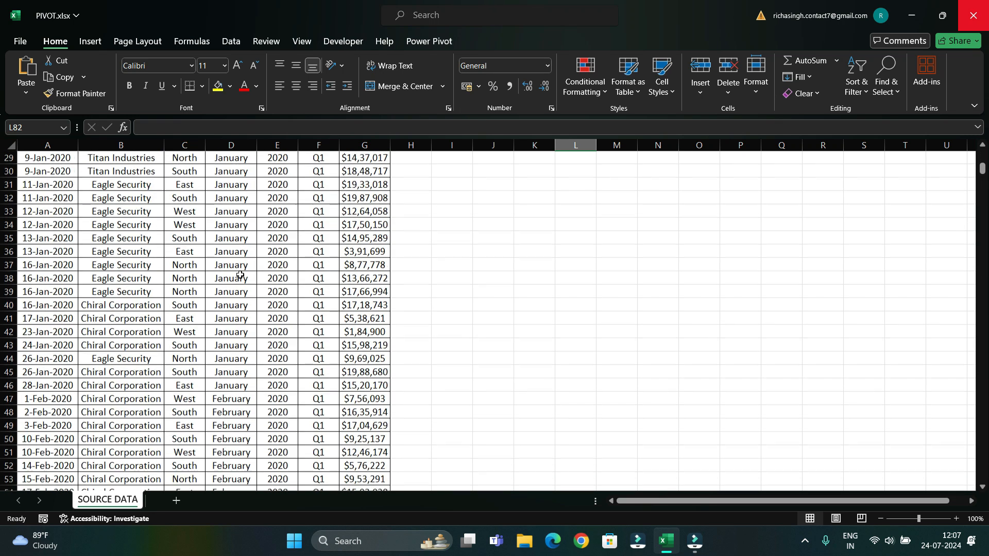
scroll(240, 275, "down", 15)
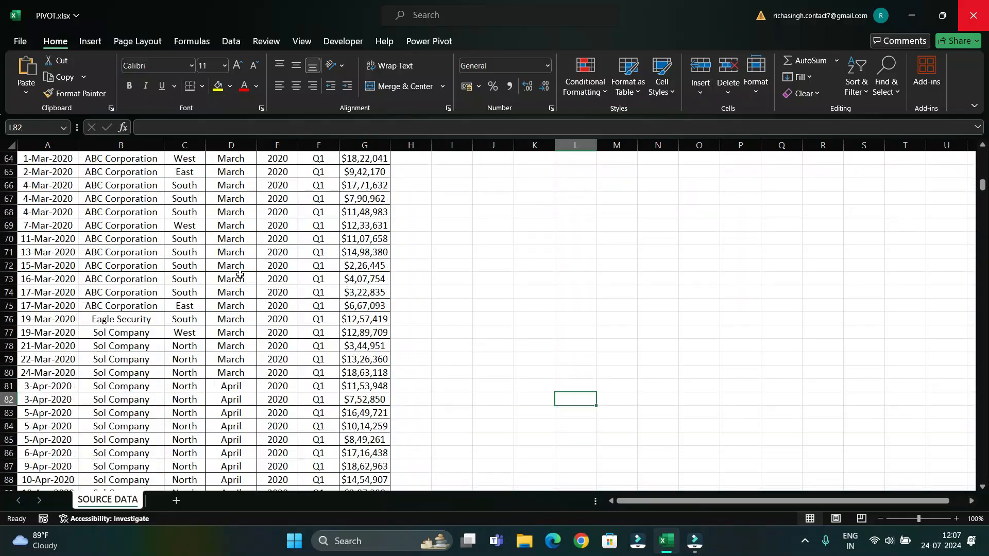
scroll(240, 279, "up", 2)
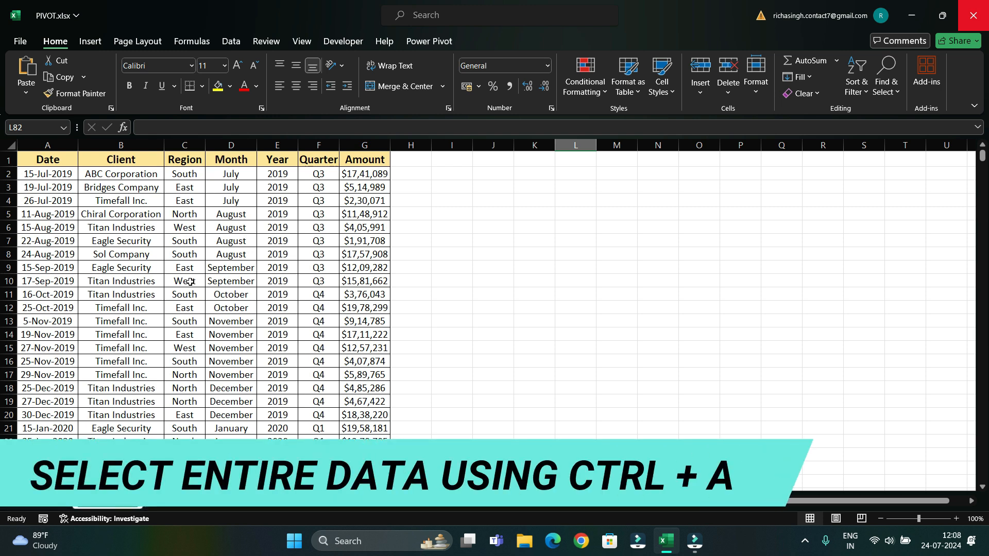
Create a PivotTable on a new worksheet from the entire SOURCE DATA sheet, using the range 'SOURCE DATA'!$A:$G
key("ctrl+a")
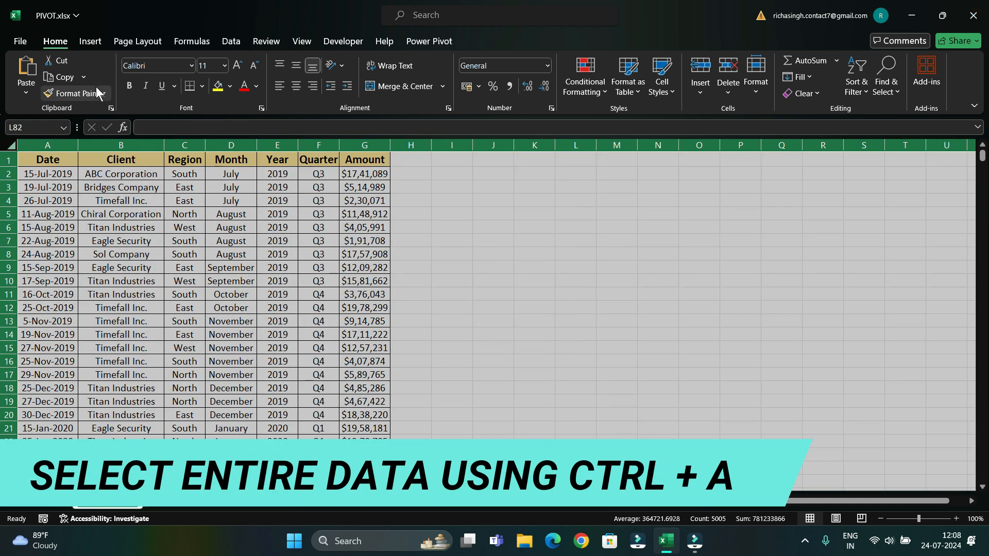
left_click(92, 41)
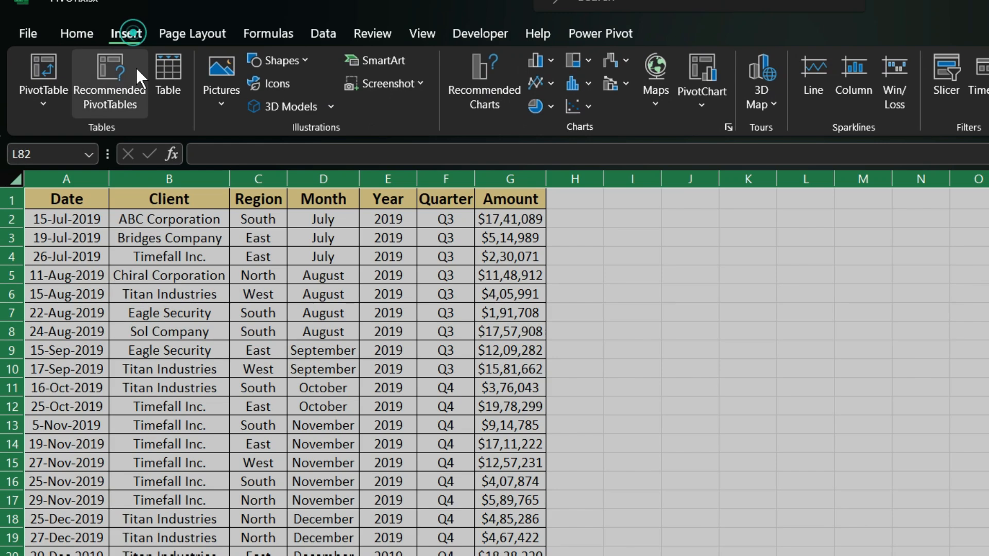
left_click(33, 100)
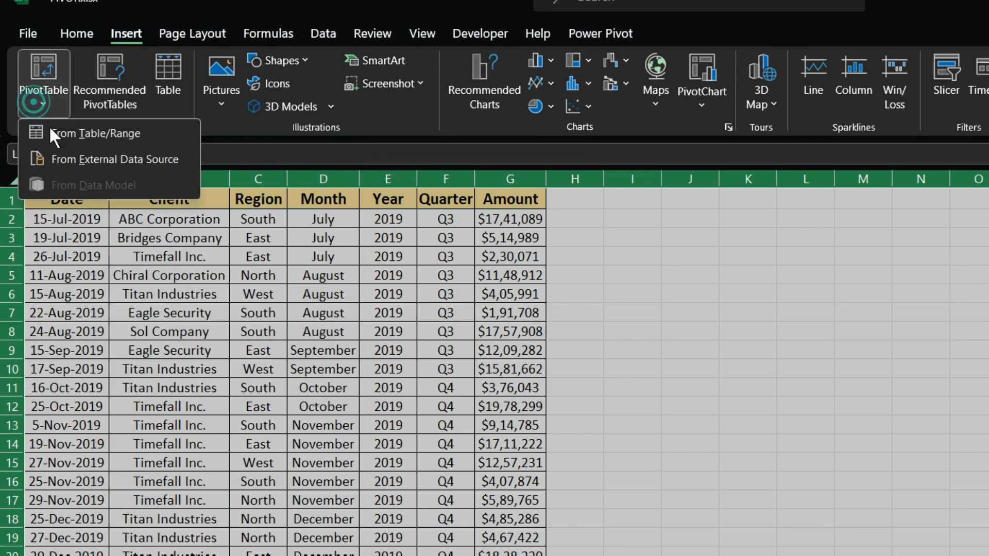
left_click(120, 132)
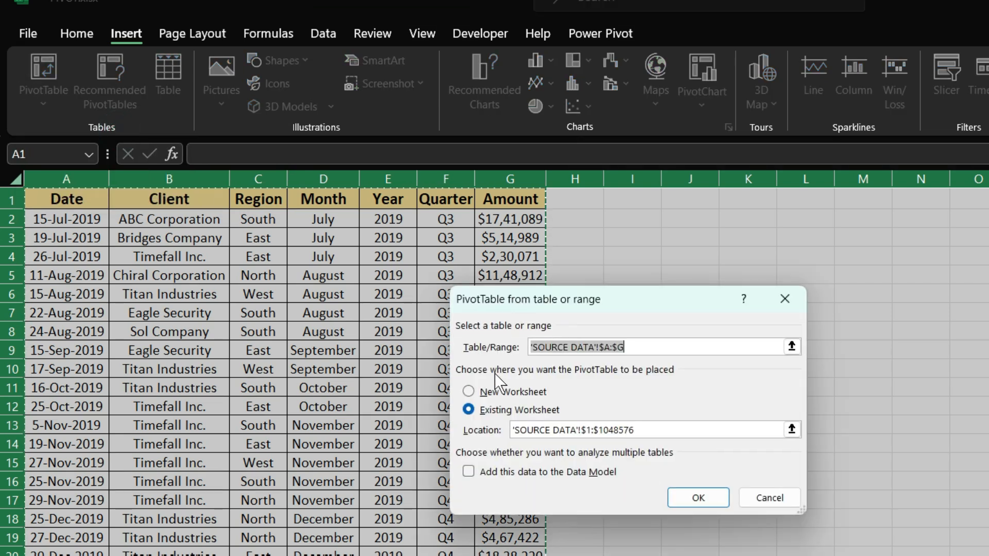
left_click(469, 391)
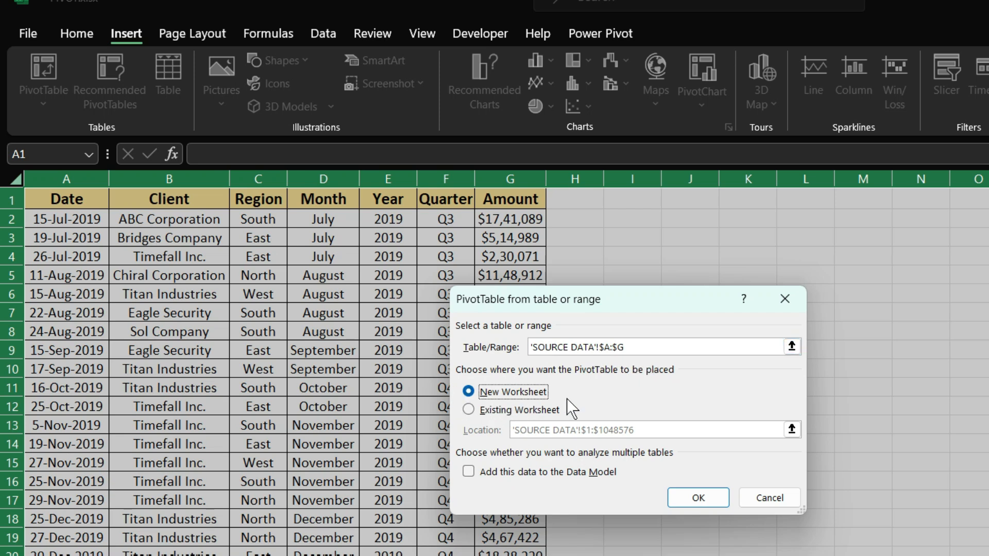
left_click(702, 500)
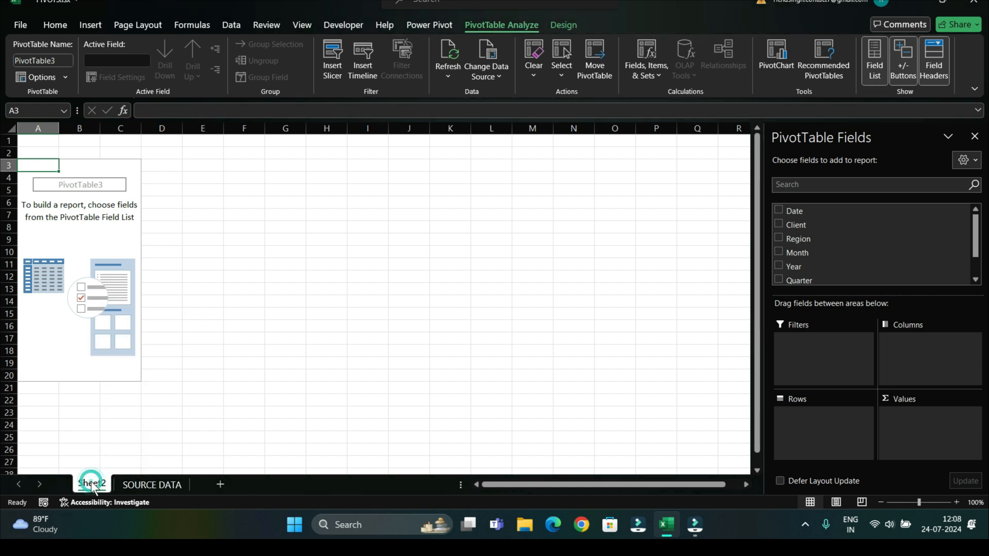
Rename the new worksheet holding the empty PivotTable as PIVOT TABLE
double_click(91, 484)
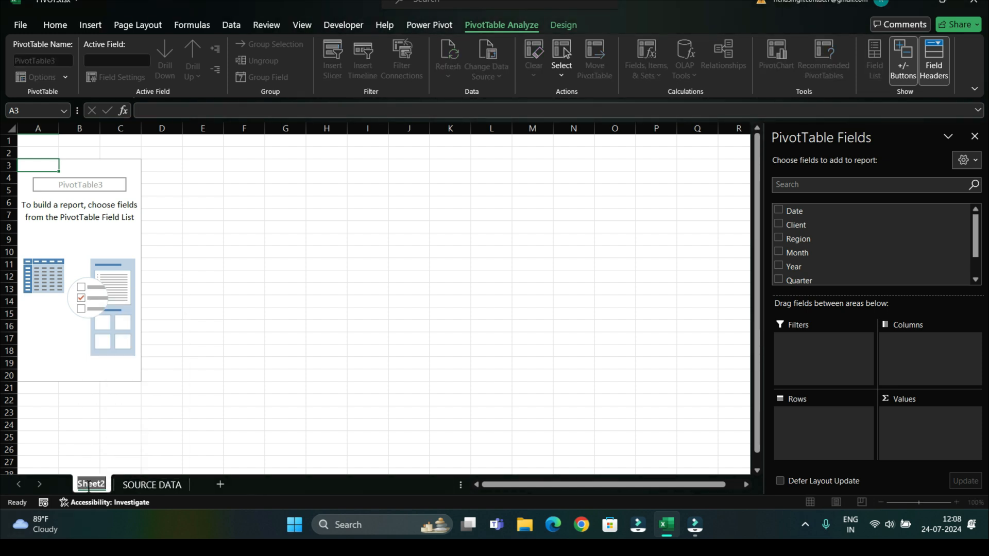
type("PIVOT TABLE")
key("Return")
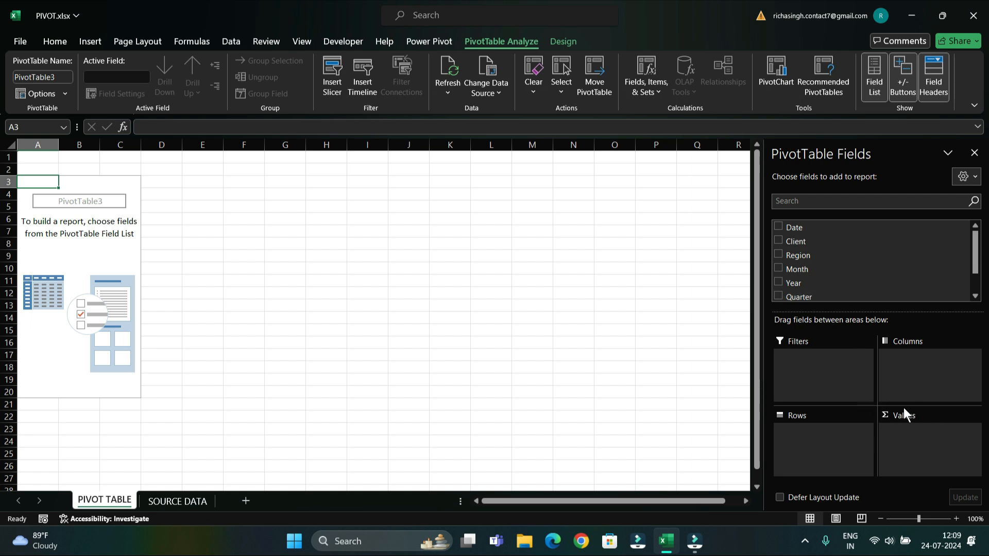
Add the Client field to the PivotTable's Rows area
scroll(850, 298, "down", 2)
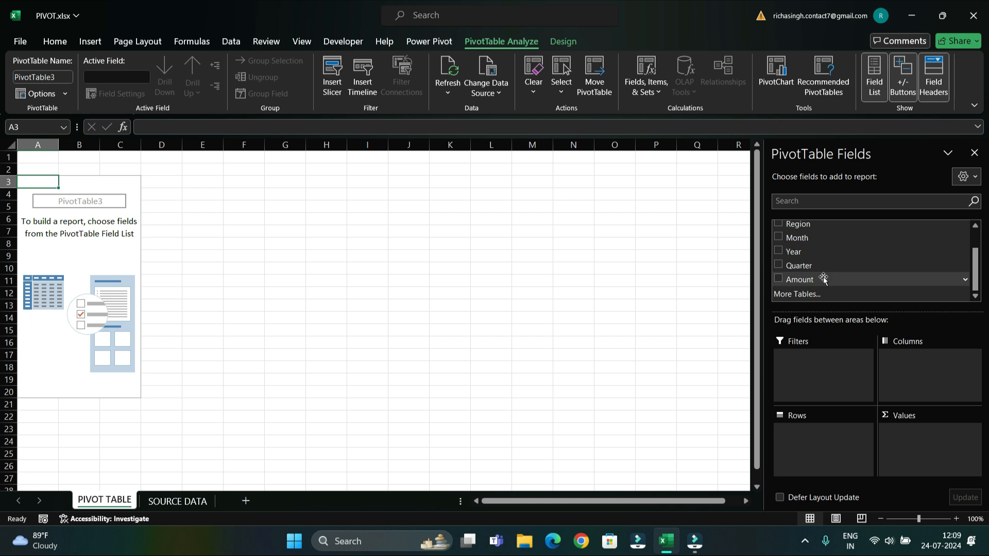
scroll(821, 280, "up", 2)
left_click_drag(813, 242, 831, 442)
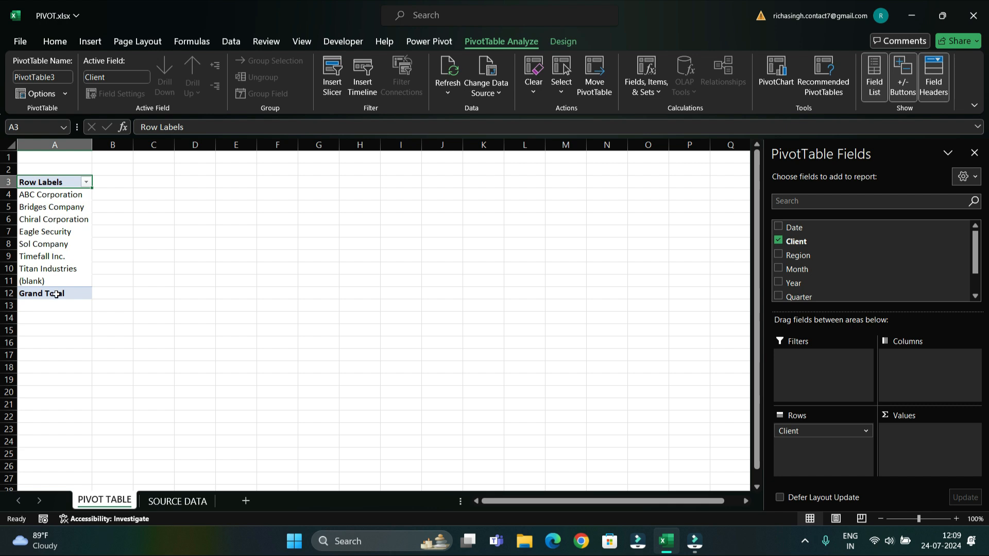
Examine the Client column on the SOURCE DATA sheet for comparison, and return to the PIVOT TABLE sheet
left_click(191, 501)
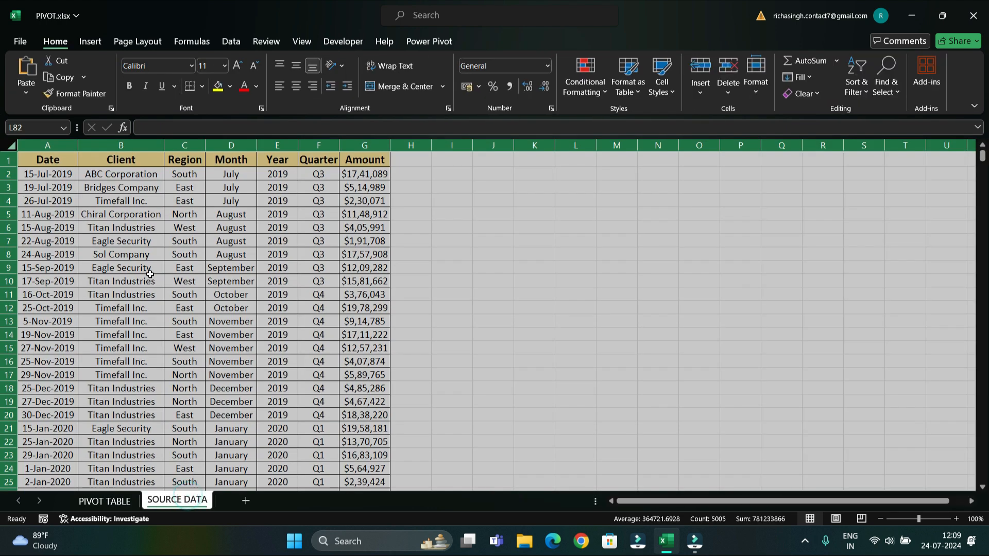
left_click(143, 254)
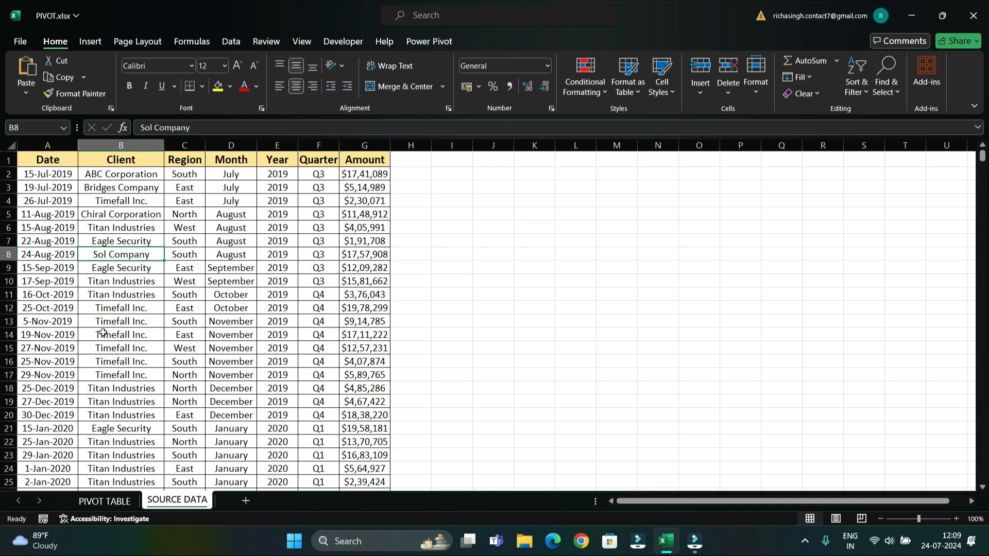
scroll(103, 332, "down", 1)
left_click(104, 501)
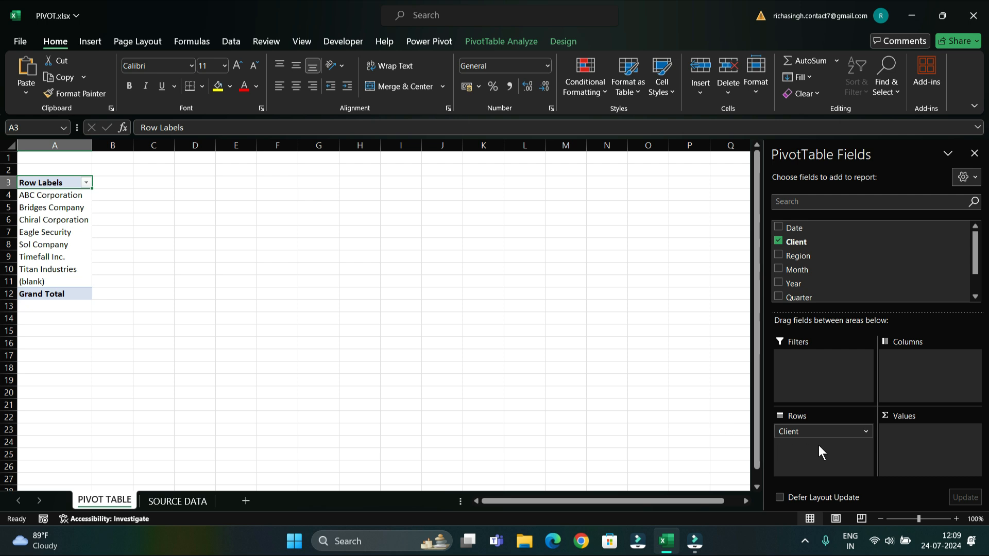
Add the Amount field to the Values area to sum the amounts per client
scroll(804, 283, "down", 1)
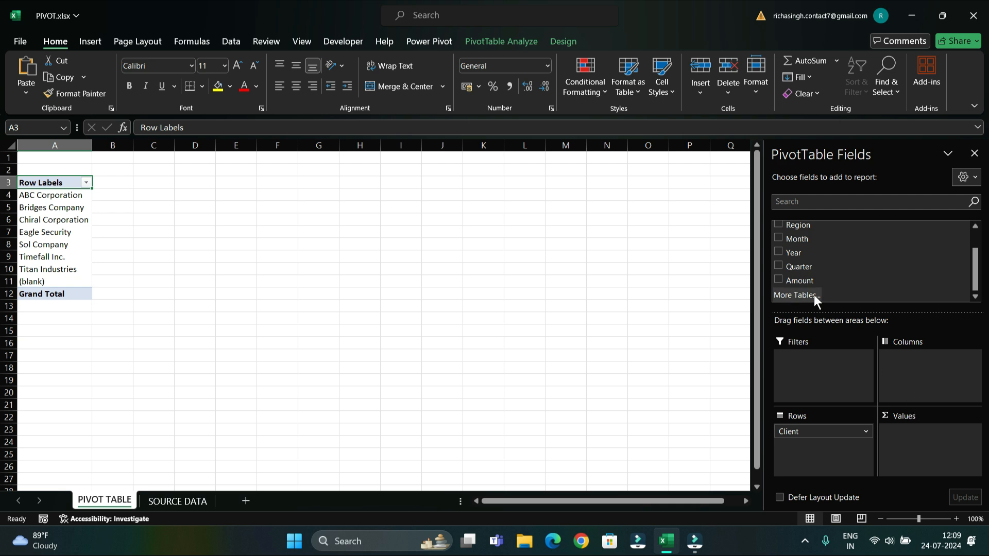
left_click_drag(806, 283, 935, 443)
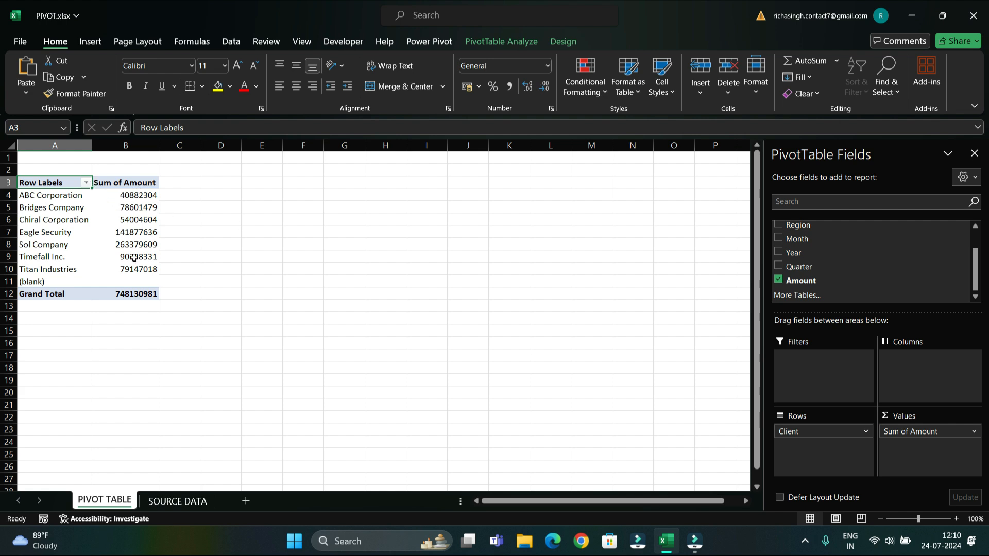
mouse_move(141, 284)
Add the Region field to the Columns area to split each client's amounts by region
scroll(867, 245, "up", 1)
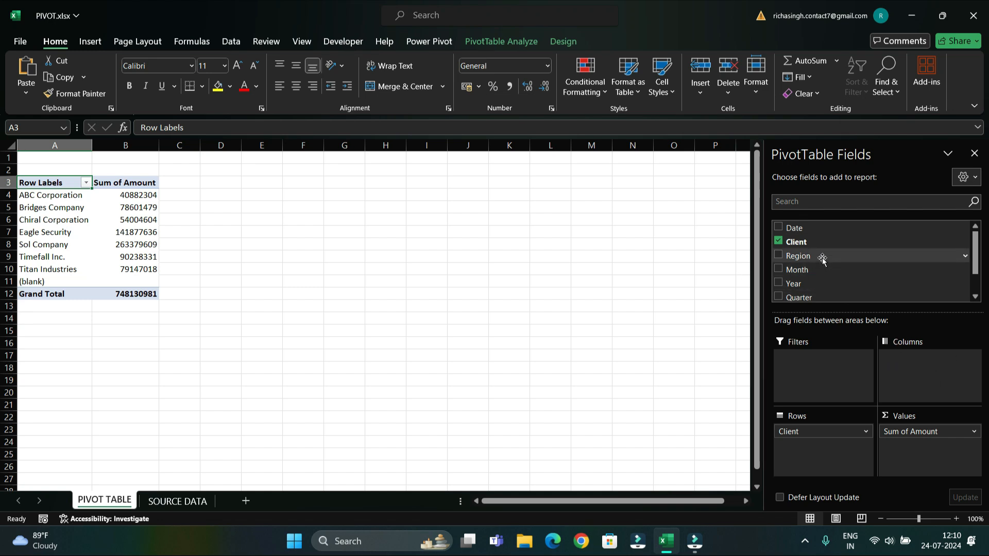
left_click_drag(823, 260, 929, 381)
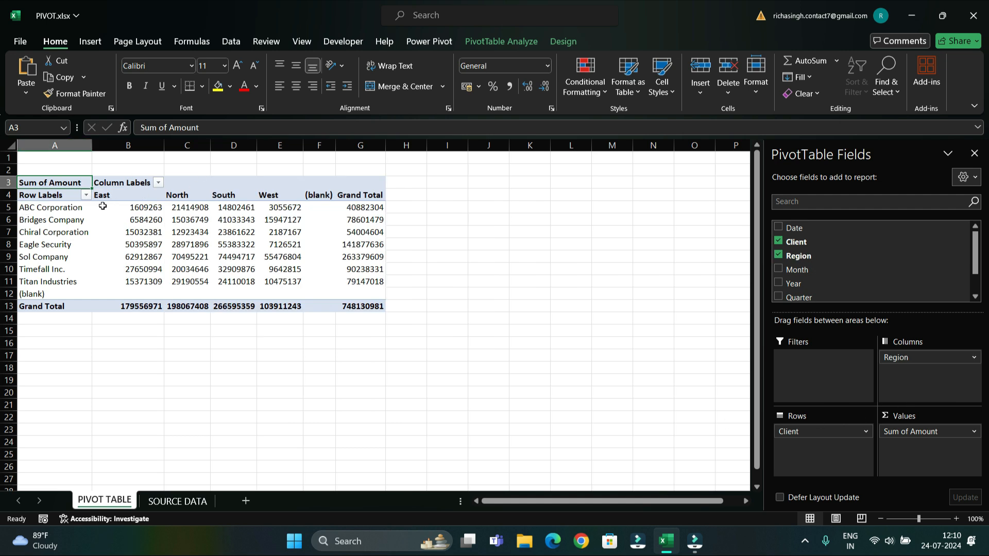
mouse_move(240, 207)
left_click(312, 195)
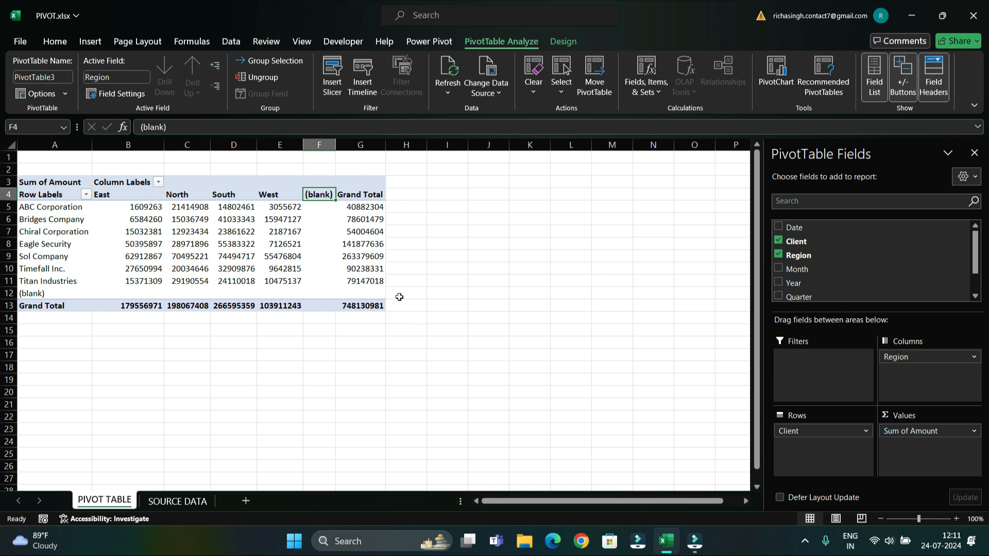
Add Quarter to the PivotTable's Filters area and filter the report to Q1
mouse_move(363, 279)
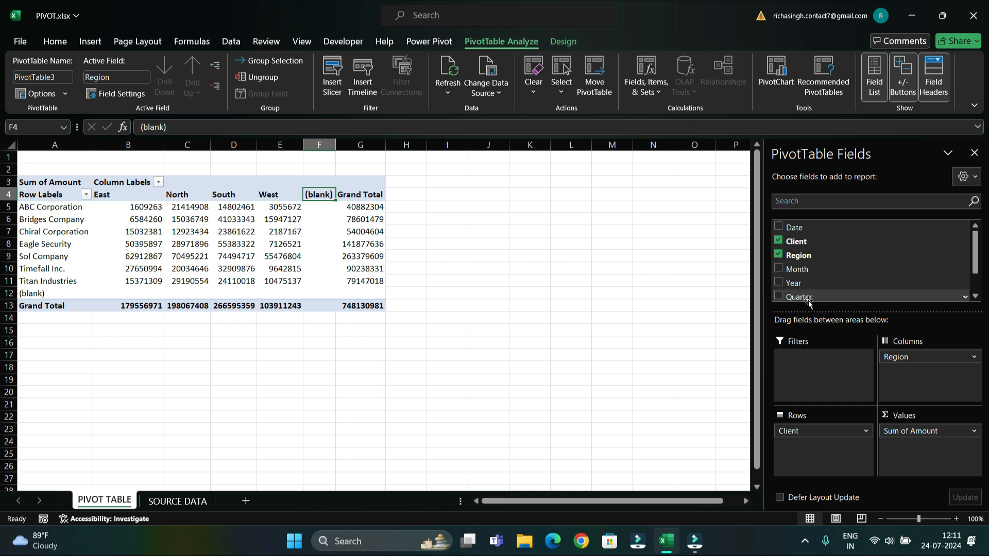
scroll(809, 303, "down", 2)
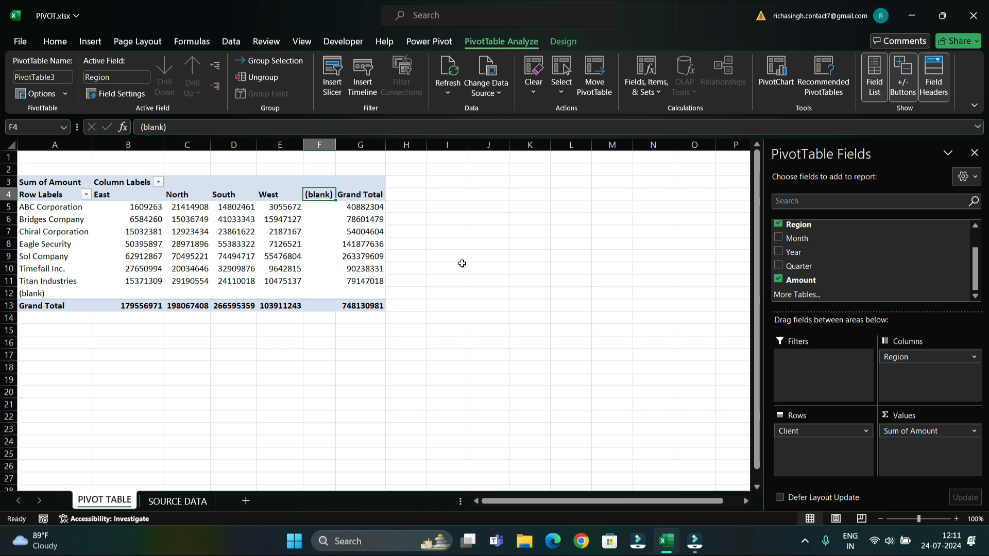
left_click_drag(800, 266, 816, 361)
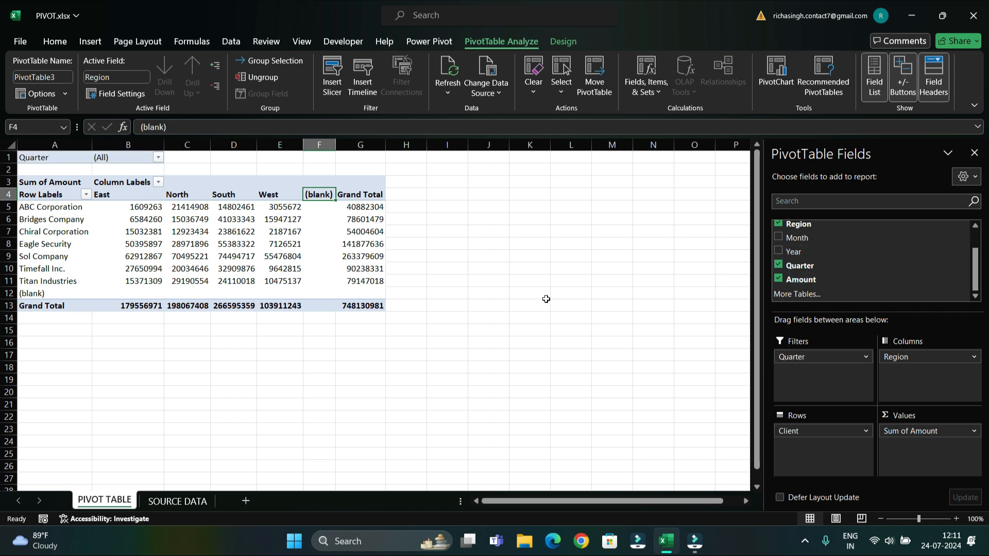
left_click(158, 157)
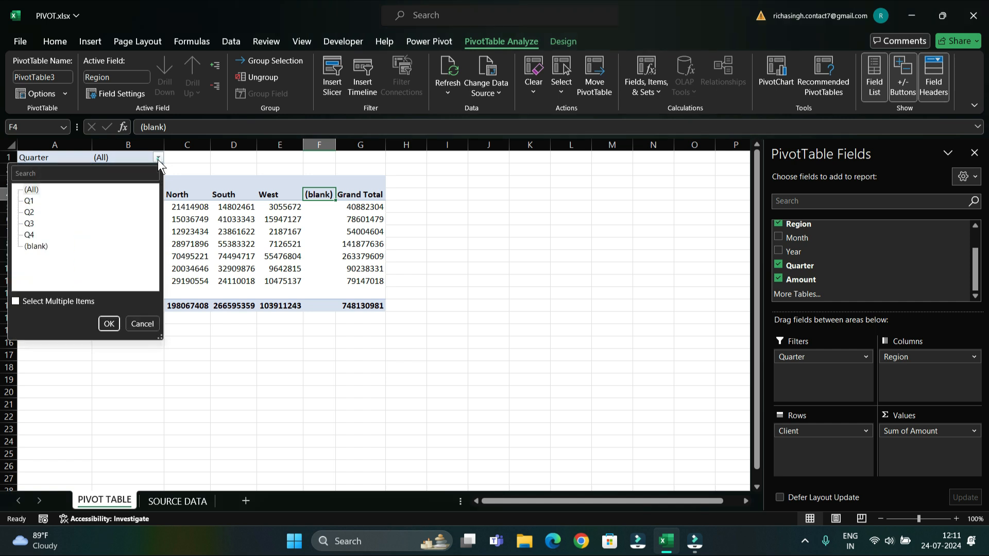
left_click(29, 201)
left_click(110, 327)
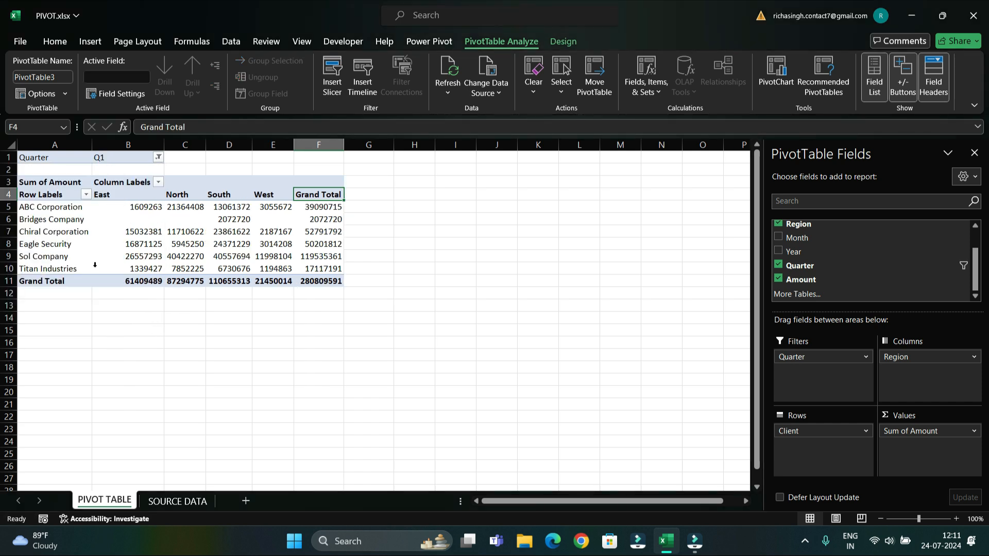
mouse_move(245, 269)
Change the report's Quarter filter to Q2
left_click(159, 157)
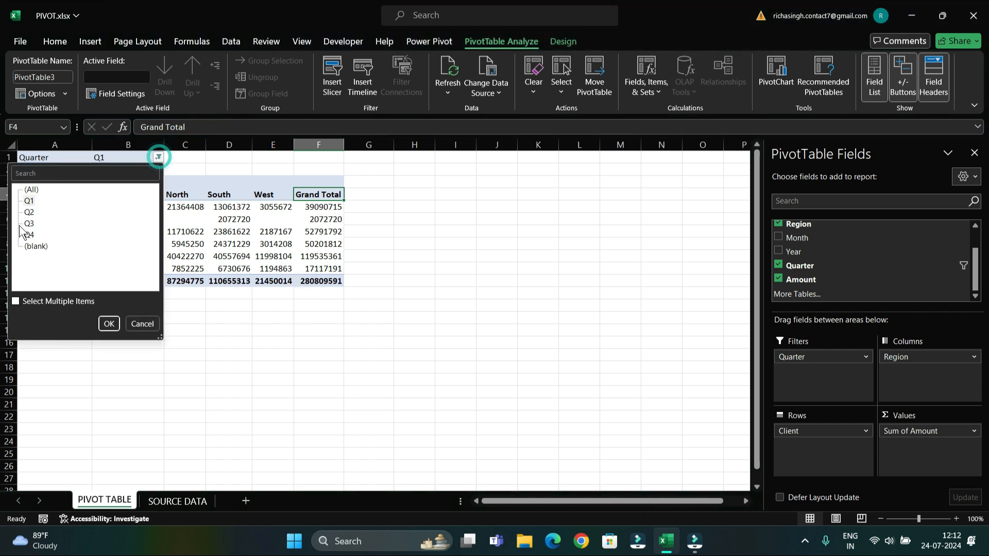
left_click(29, 211)
left_click(109, 323)
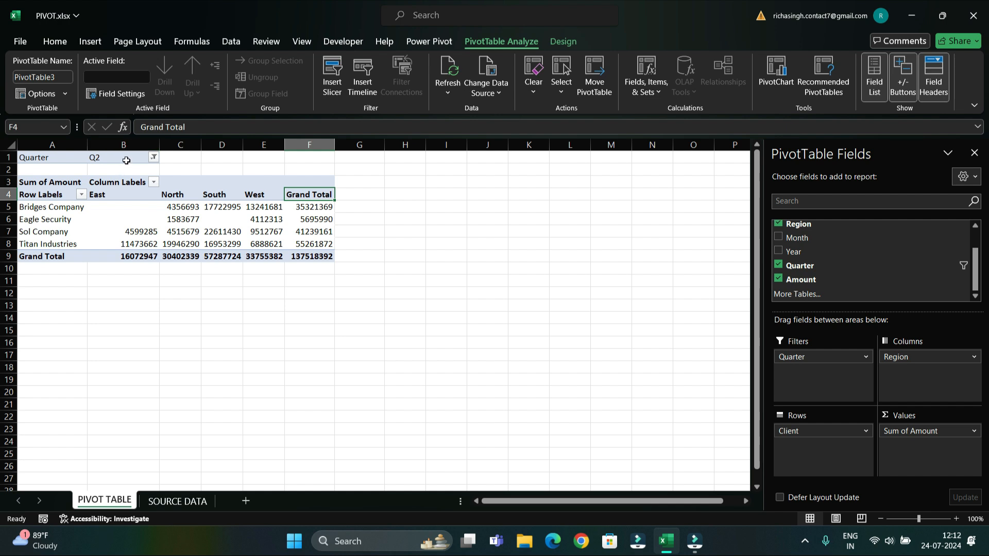
mouse_move(214, 246)
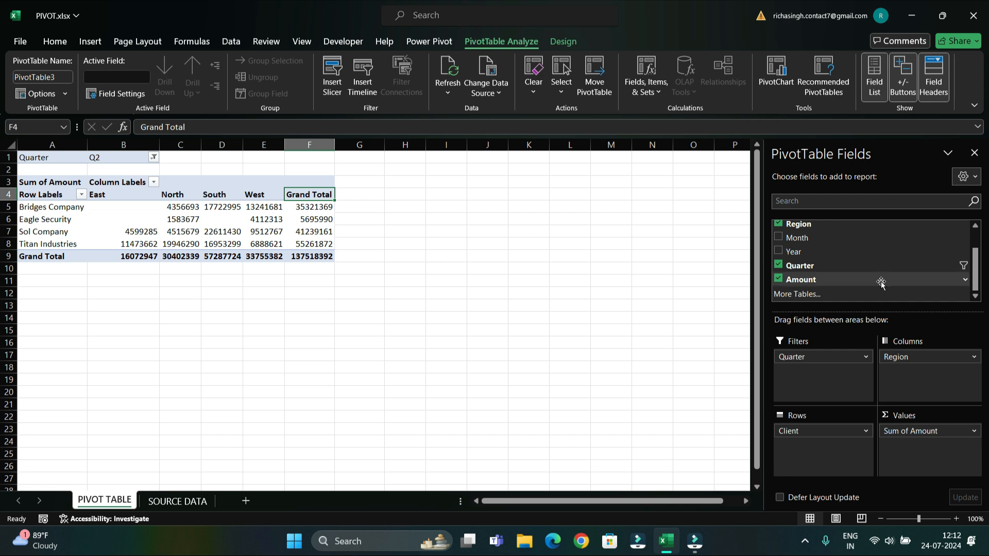
Add Year to the PivotTable's Filters area and filter the report to 2021
left_click_drag(890, 254, 836, 372)
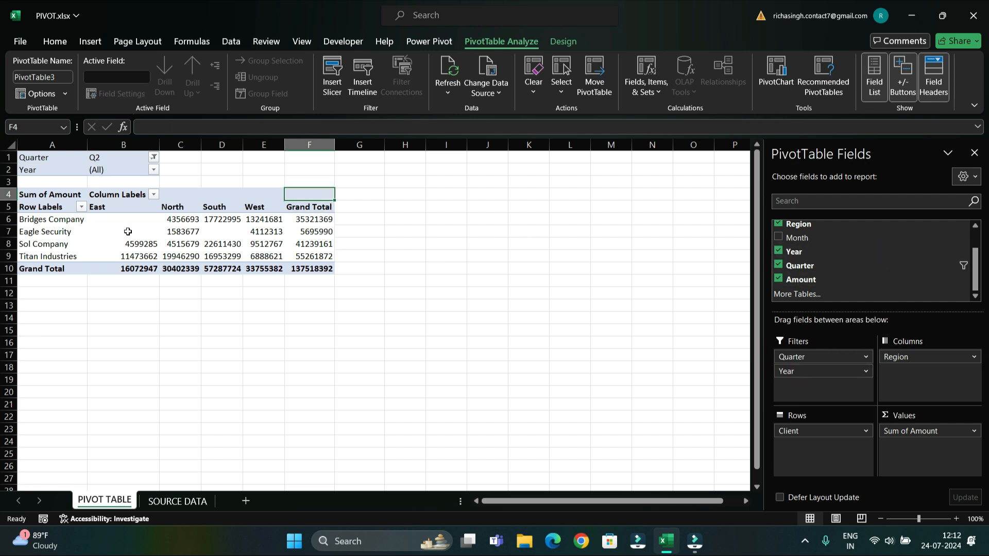
left_click(155, 170)
left_click(36, 237)
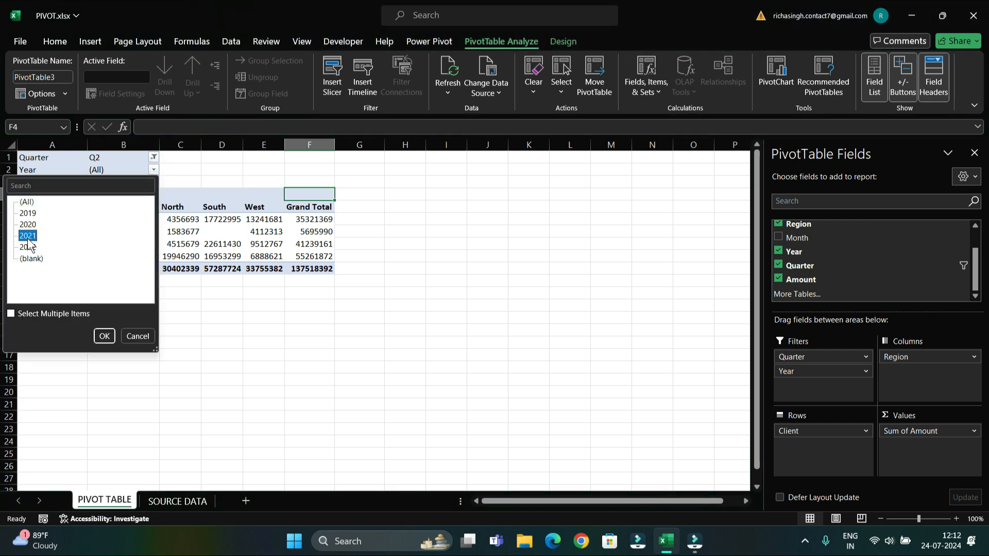
left_click(105, 338)
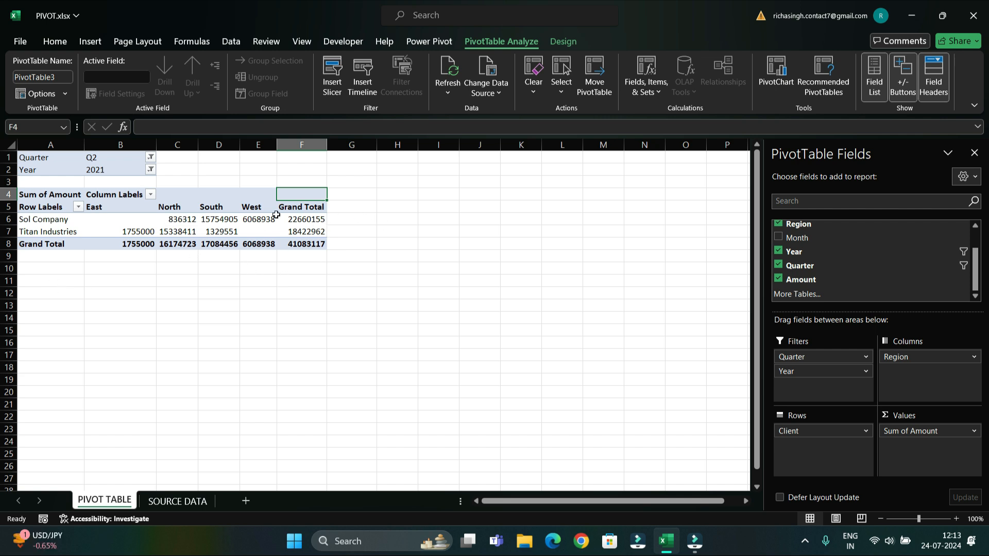
Change the report's Year filter to 2022
left_click(150, 179)
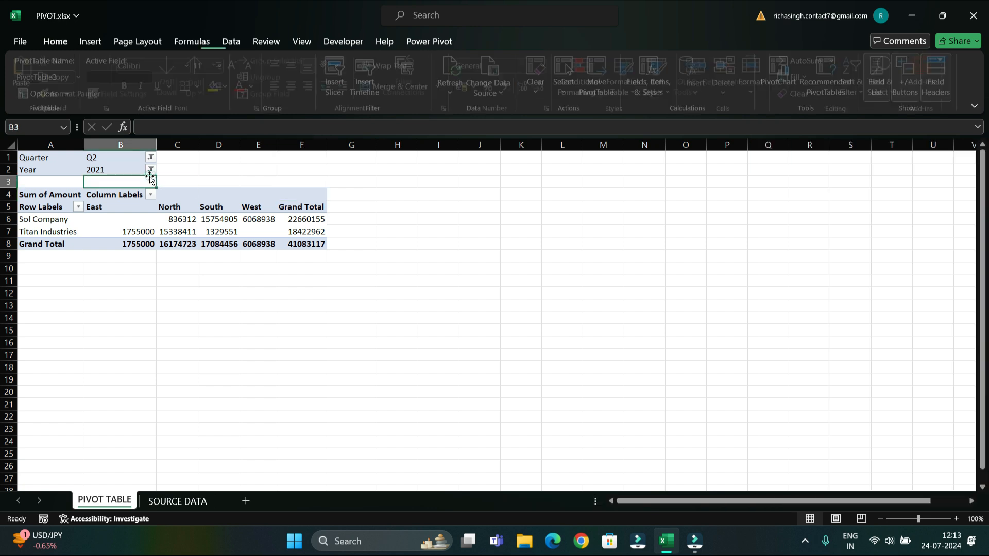
left_click(151, 169)
left_click(24, 247)
left_click(101, 336)
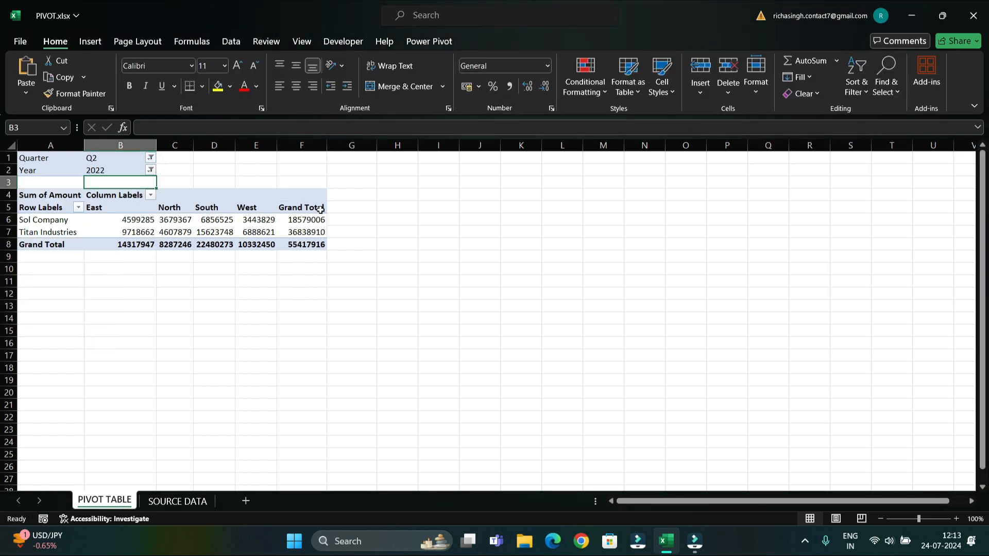
Change the report's Quarter filter to Q3
left_click(151, 159)
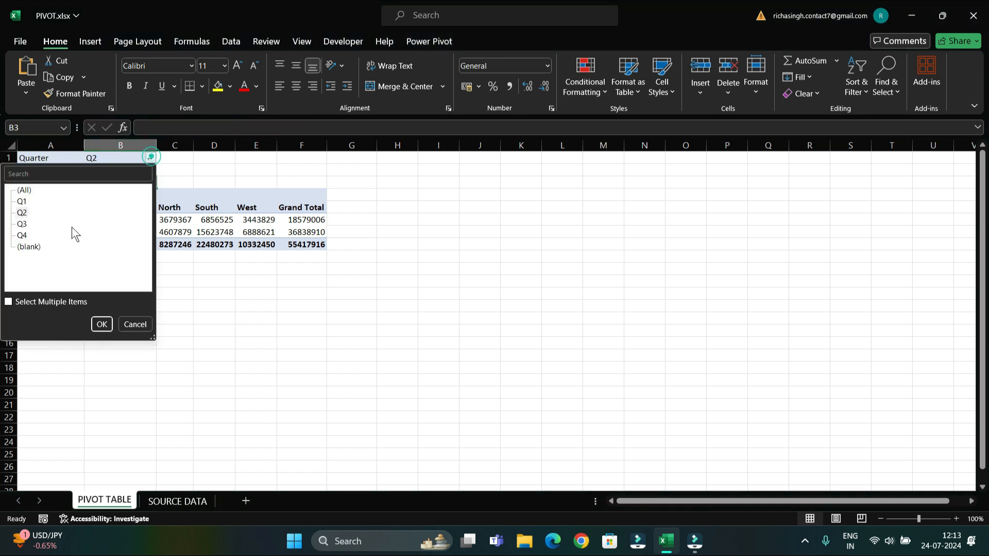
left_click(22, 224)
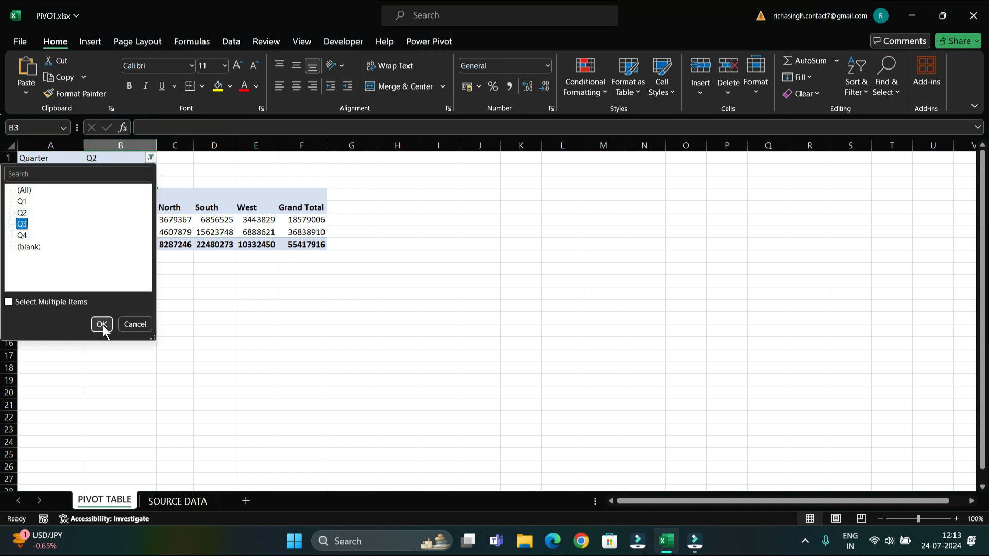
left_click(101, 324)
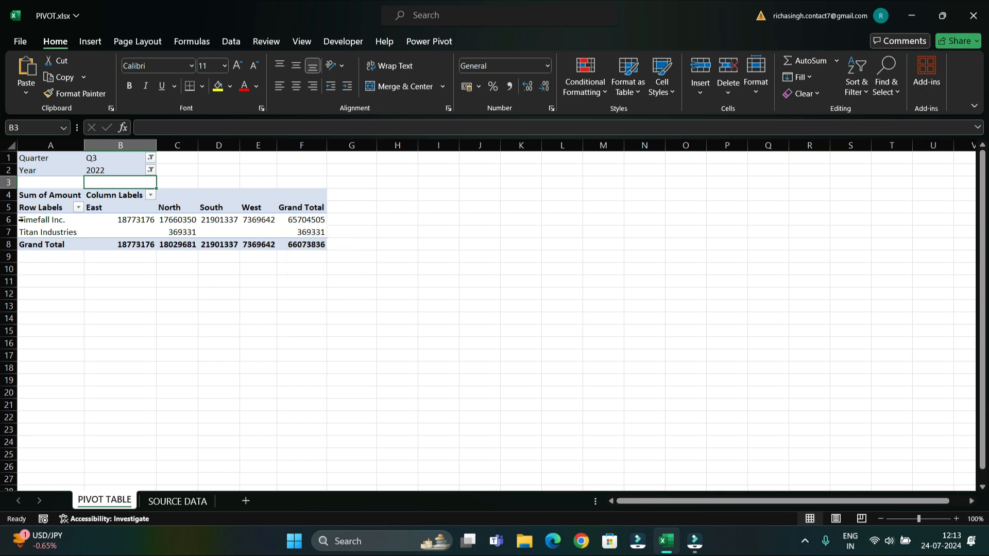
Insert a clustered column PivotChart based on the PivotTable and move it to the empty cells beside the table
left_click_drag(21, 218, 189, 233)
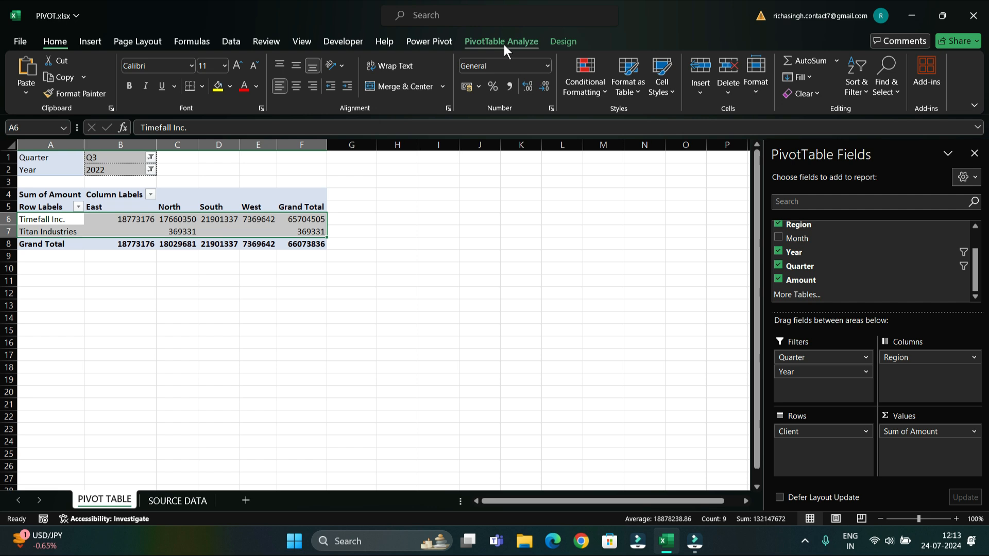
left_click(503, 44)
left_click(100, 288)
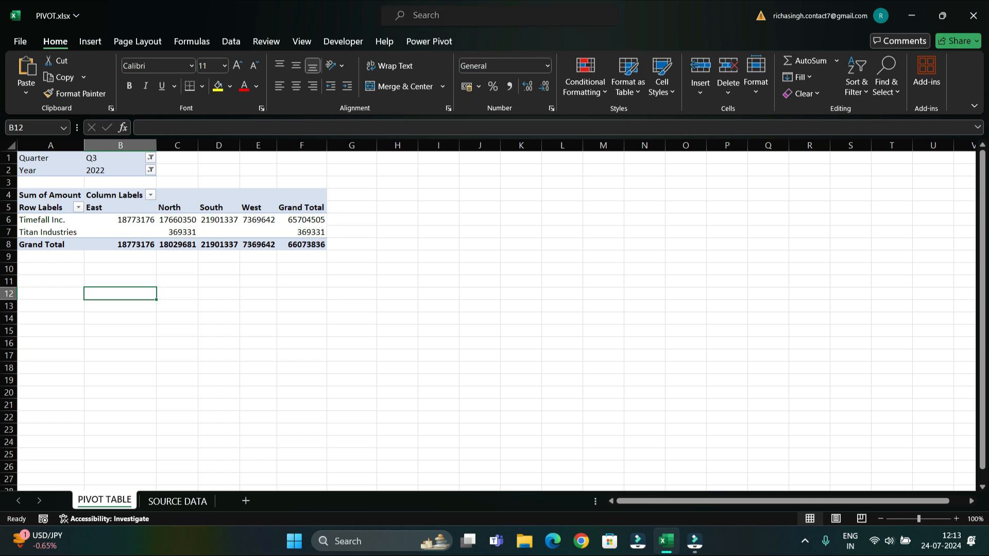
left_click(31, 220)
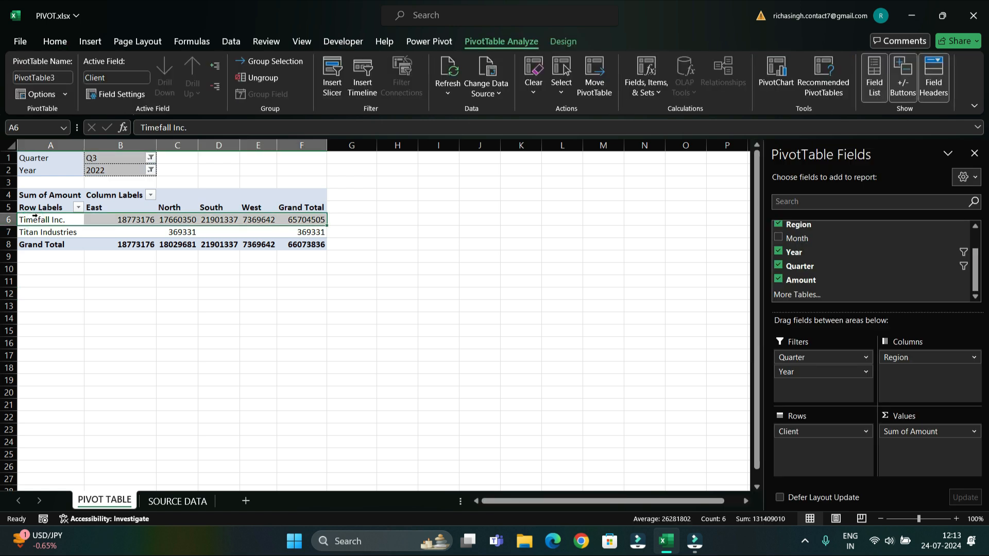
left_click_drag(31, 220, 234, 235)
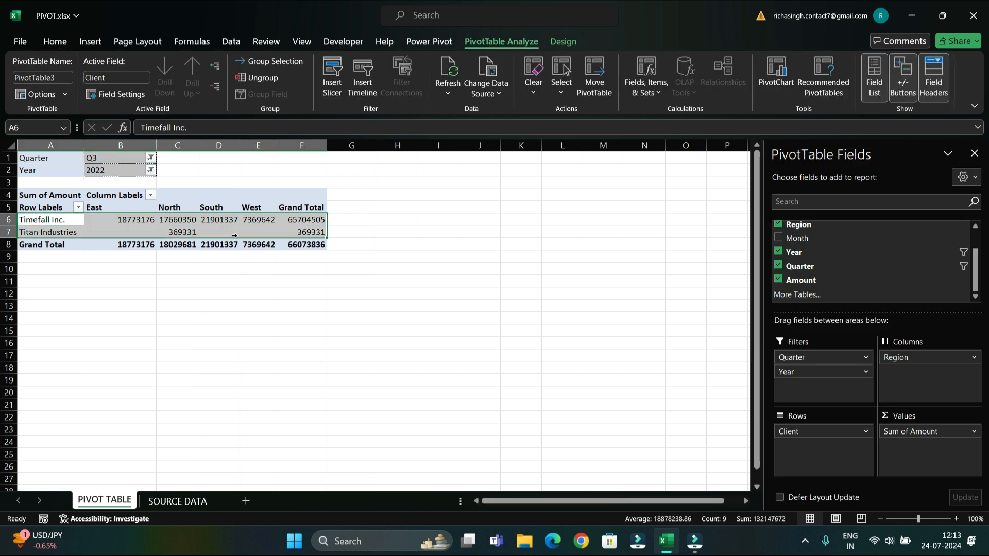
left_click(275, 238)
left_click_drag(34, 222, 36, 233)
left_click(782, 95)
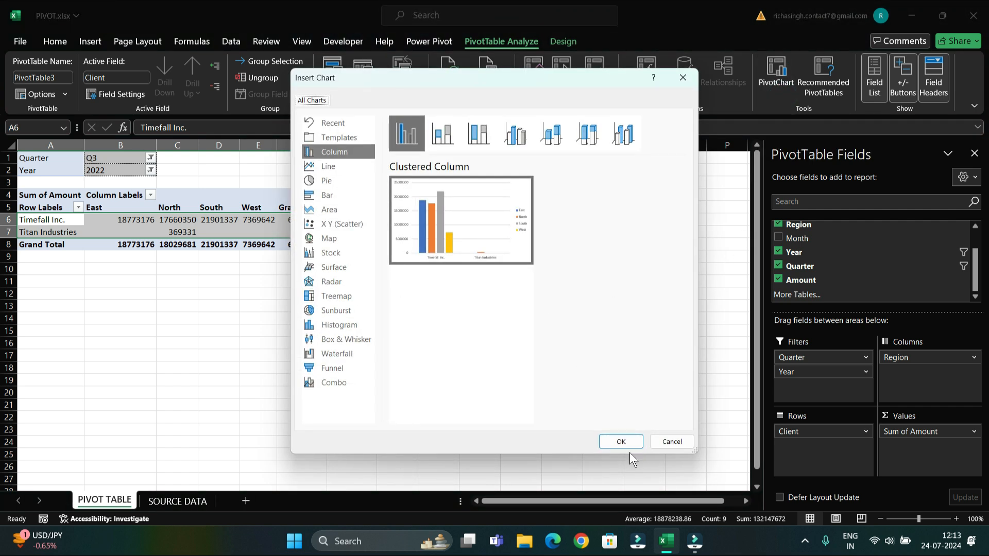
left_click(621, 442)
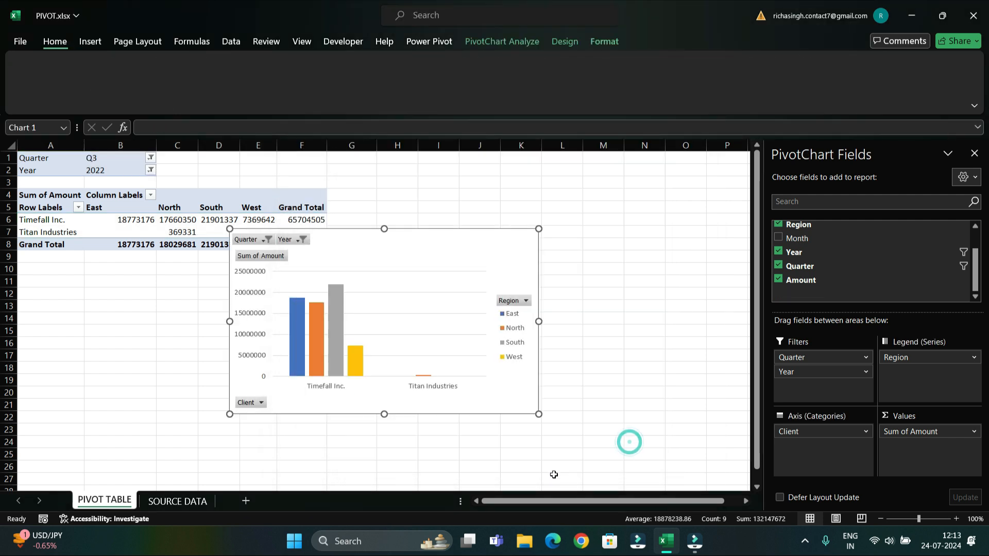
left_click_drag(418, 259, 555, 229)
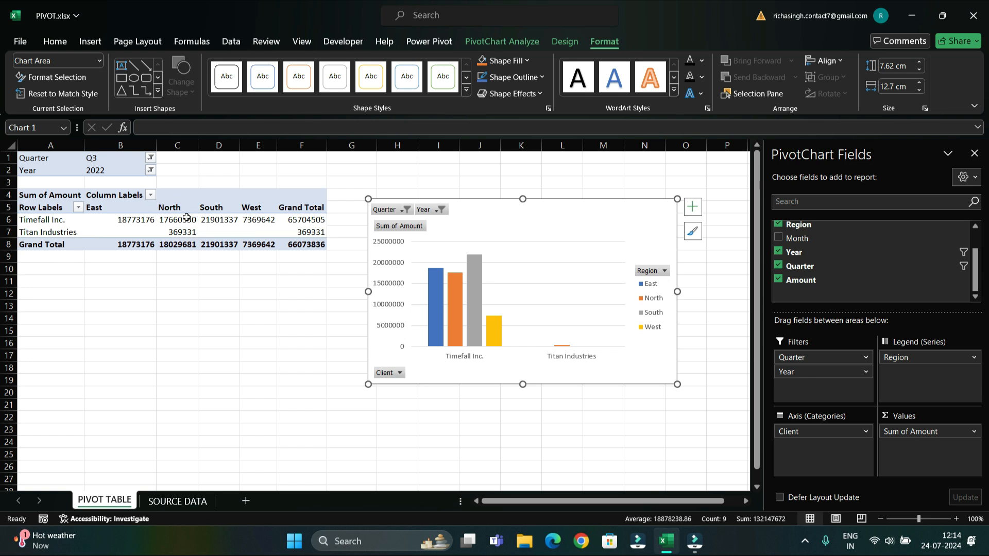
Change the report's Quarter filter to Q4
left_click(151, 157)
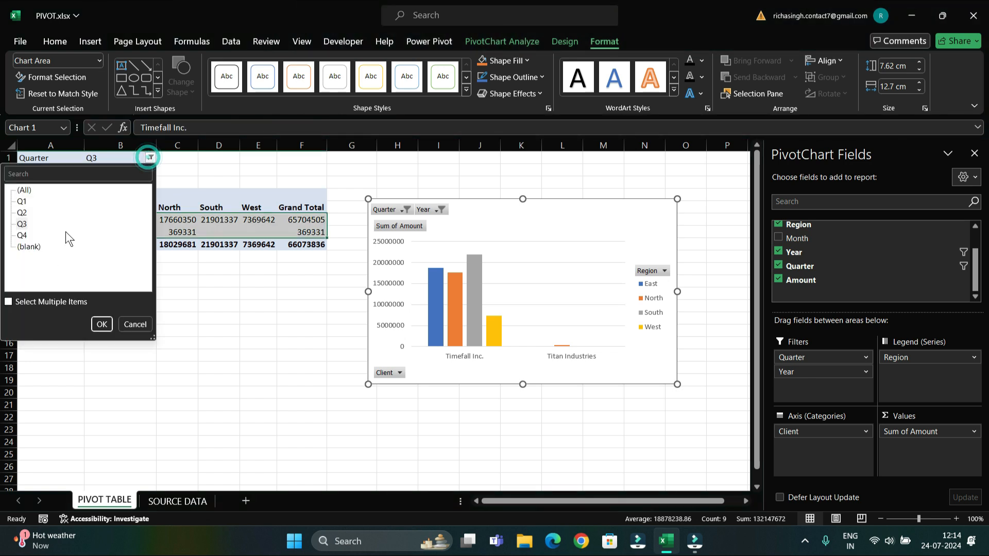
left_click(22, 235)
left_click(100, 325)
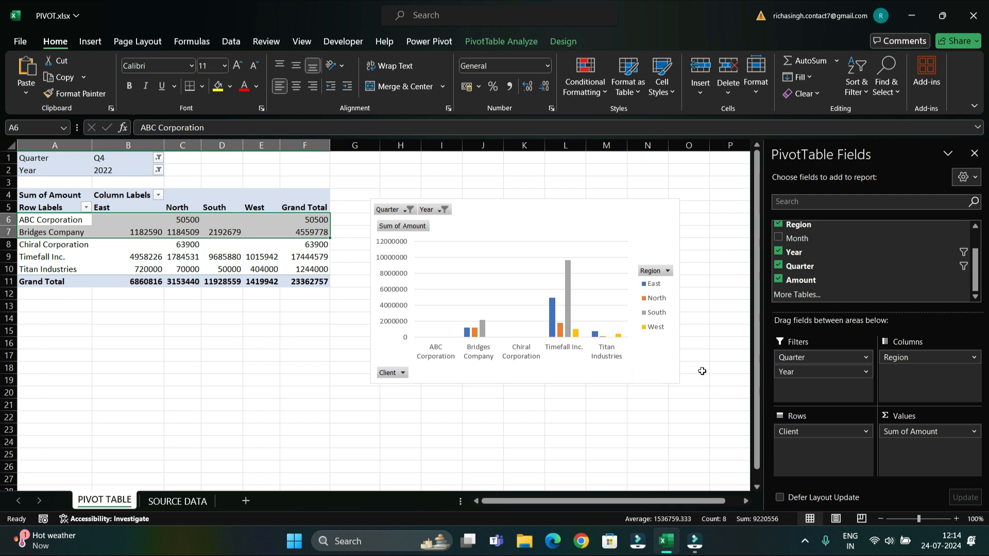
Switch the report's Quarter filter to Q1
left_click(158, 158)
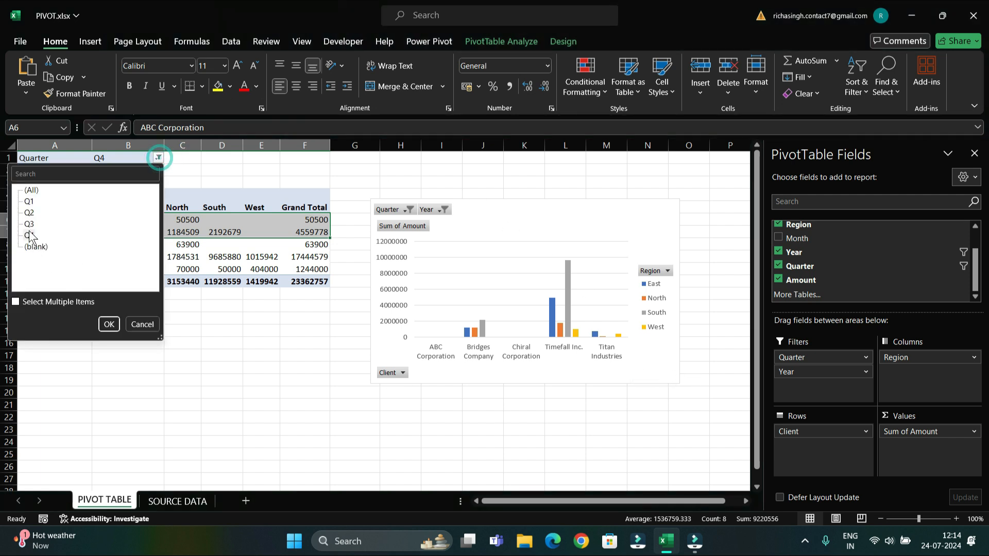
left_click(107, 322)
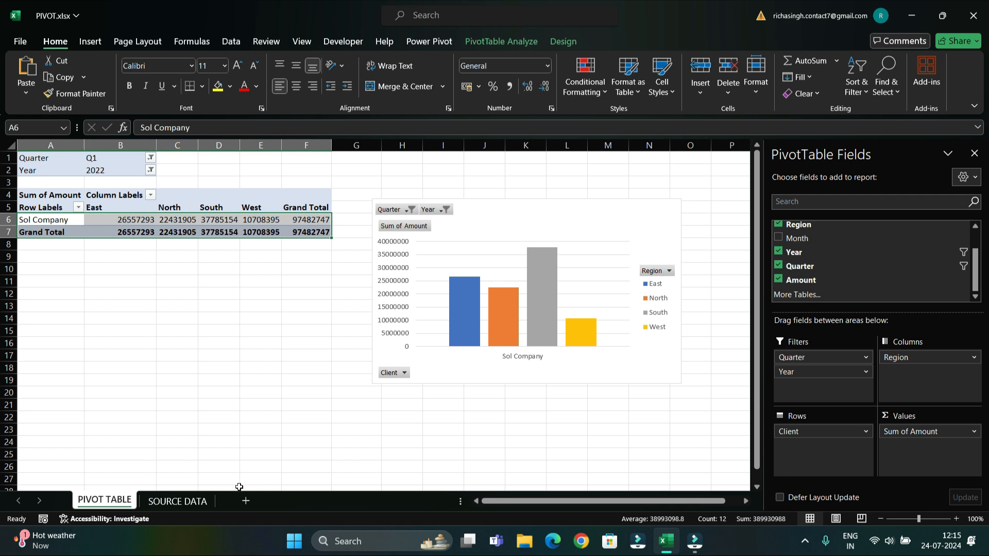
Look through the records on the SOURCE DATA sheet and return to the PIVOT TABLE sheet
left_click(202, 502)
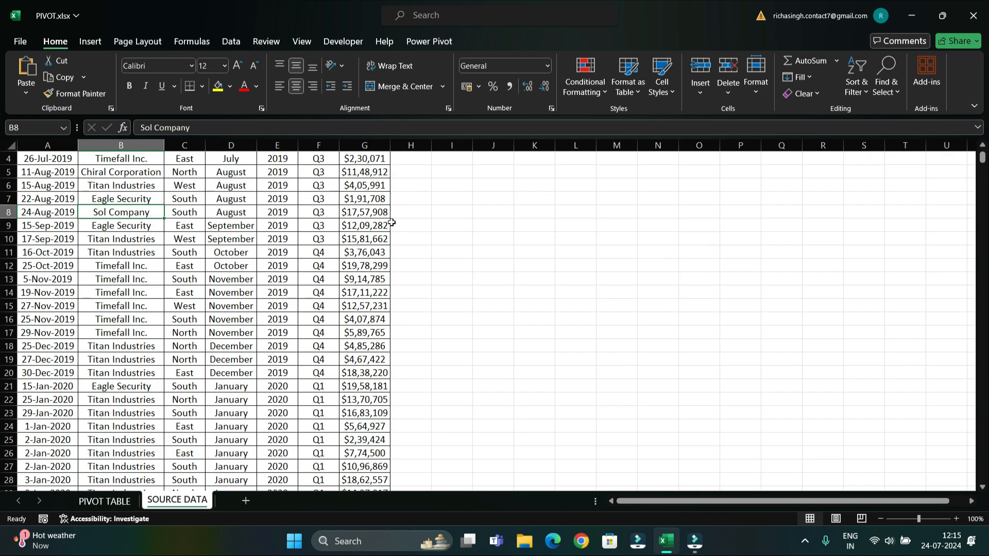
scroll(222, 278, "down", 20)
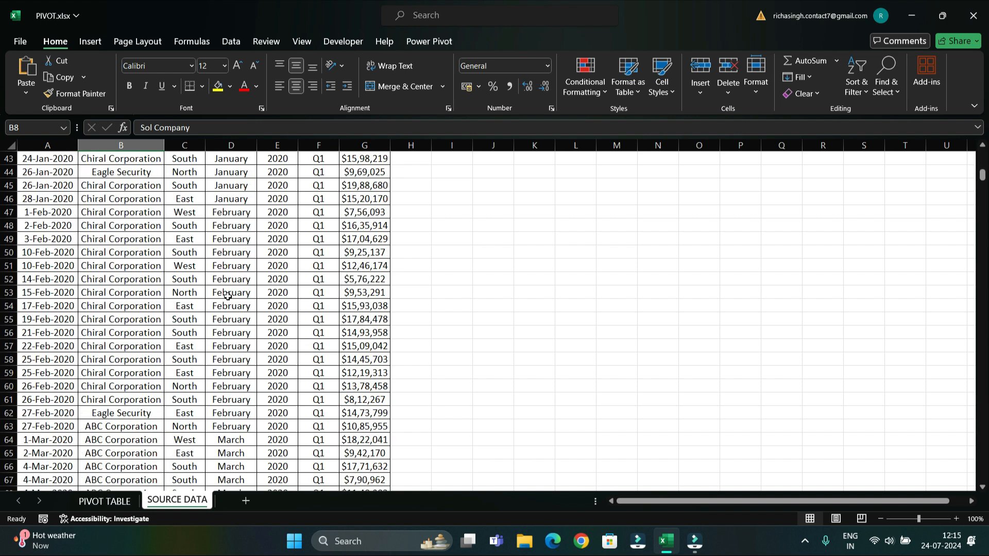
scroll(312, 308, "down", 11)
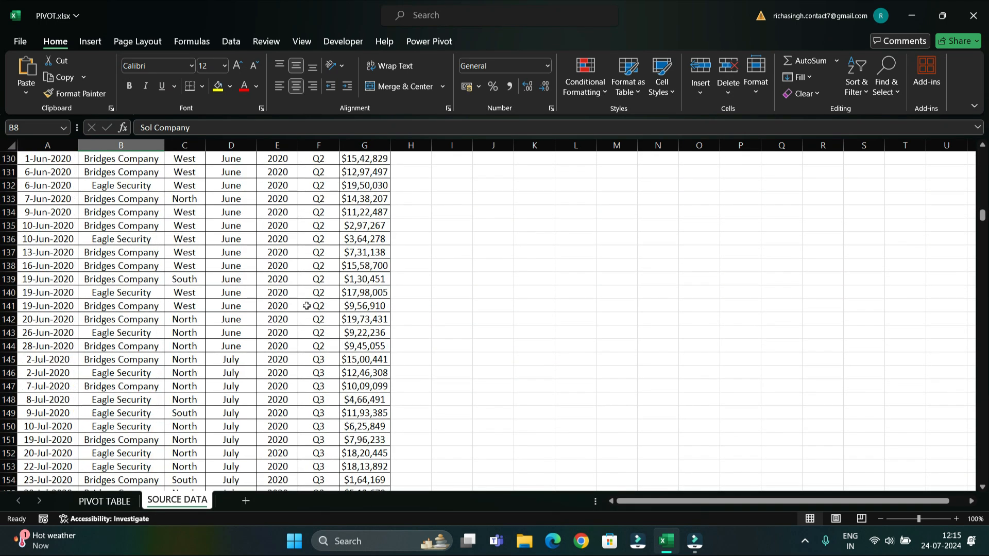
left_click(101, 501)
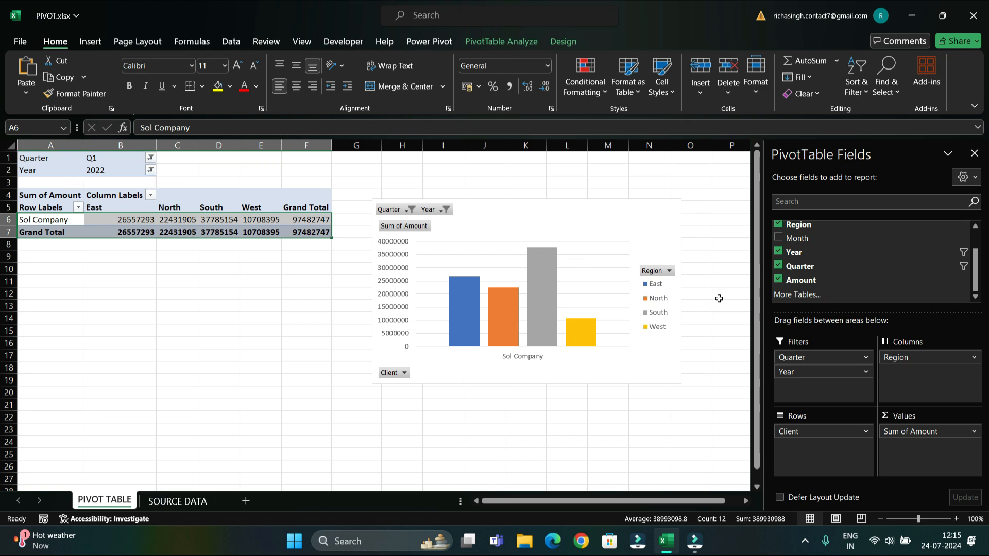
Cut the PivotChart from the PIVOT TABLE sheet
right_click(608, 212)
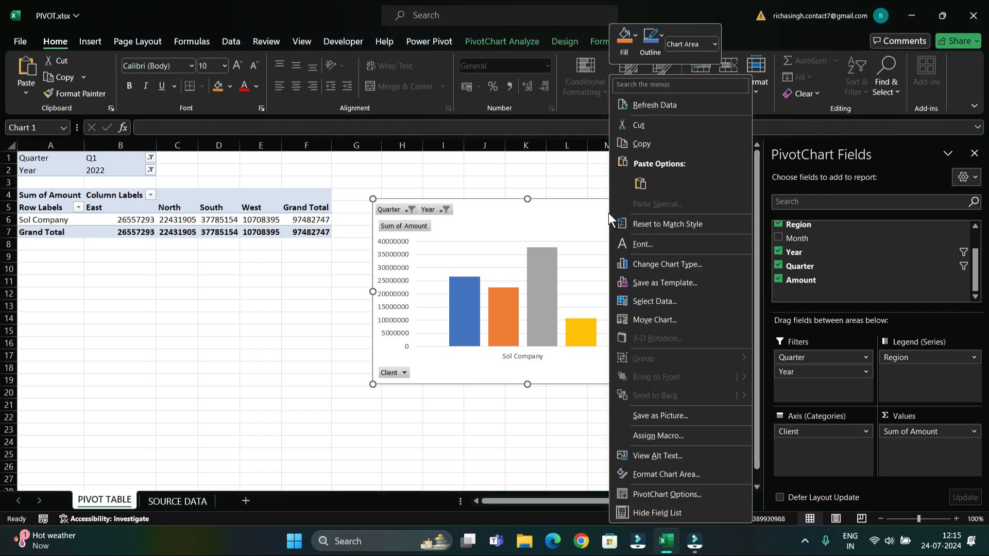
left_click(638, 126)
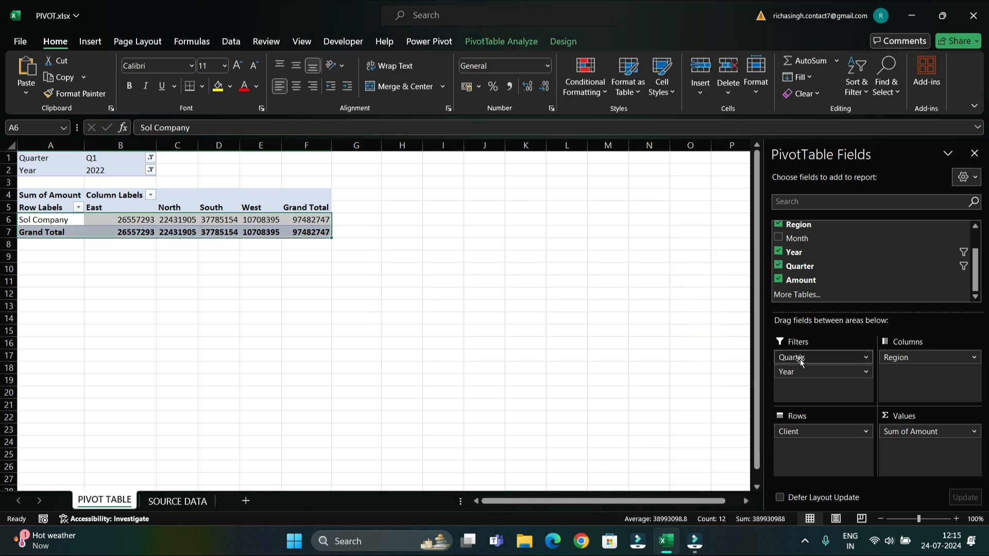
Remove Quarter, Year and Client from the PivotTable and move Region from the Columns area to the Rows area
left_click_drag(801, 358, 794, 253)
left_click_drag(796, 360, 799, 257)
left_click_drag(813, 431, 824, 279)
left_click_drag(912, 435, 913, 435)
left_click_drag(950, 358, 925, 255)
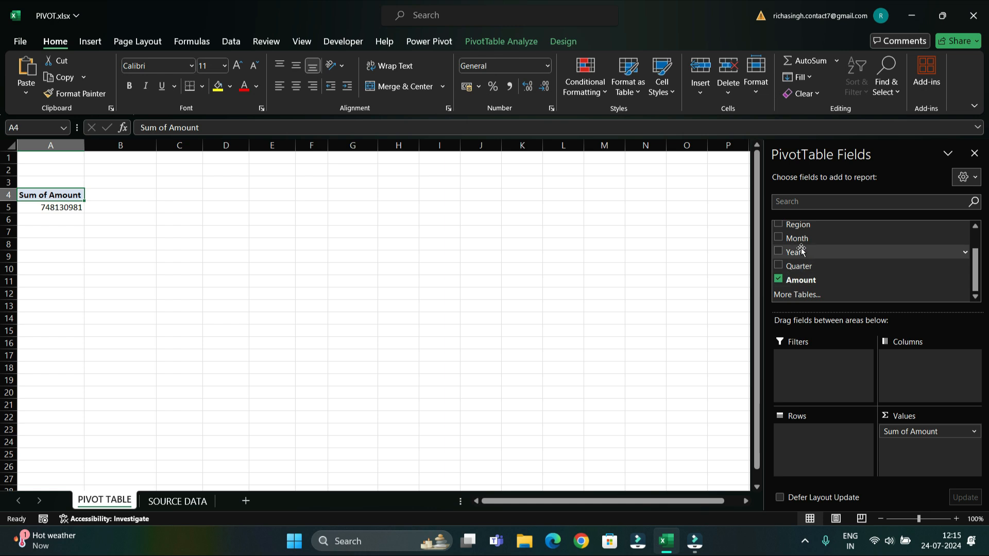
left_click_drag(798, 225, 808, 458)
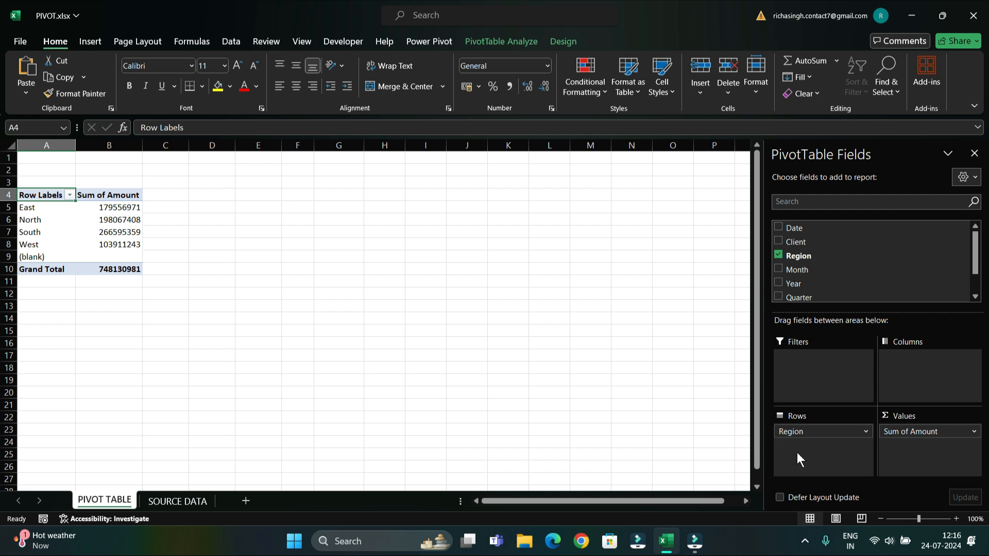
Add Client to the PivotTable's Filters area and filter the report to Eagle Security
left_click_drag(837, 243, 839, 362)
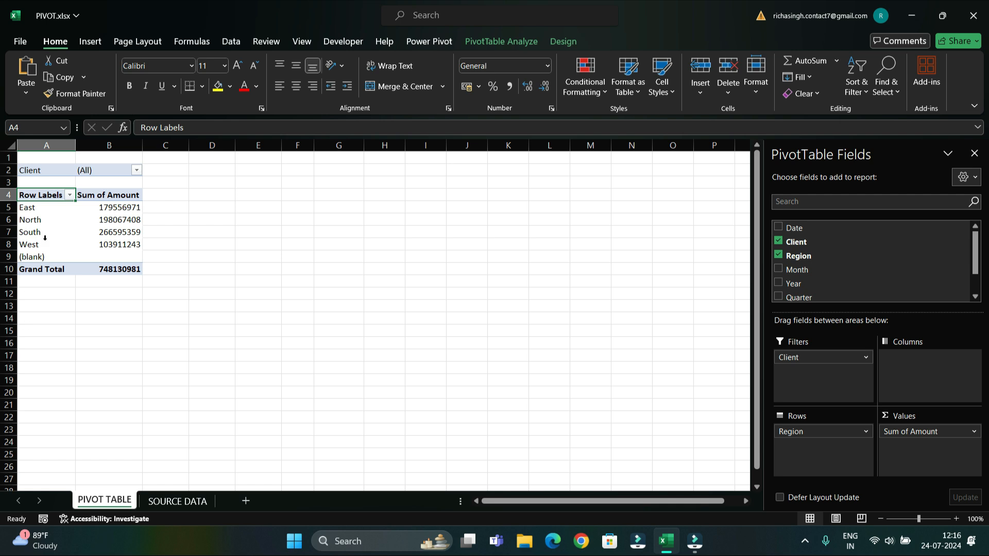
left_click(136, 171)
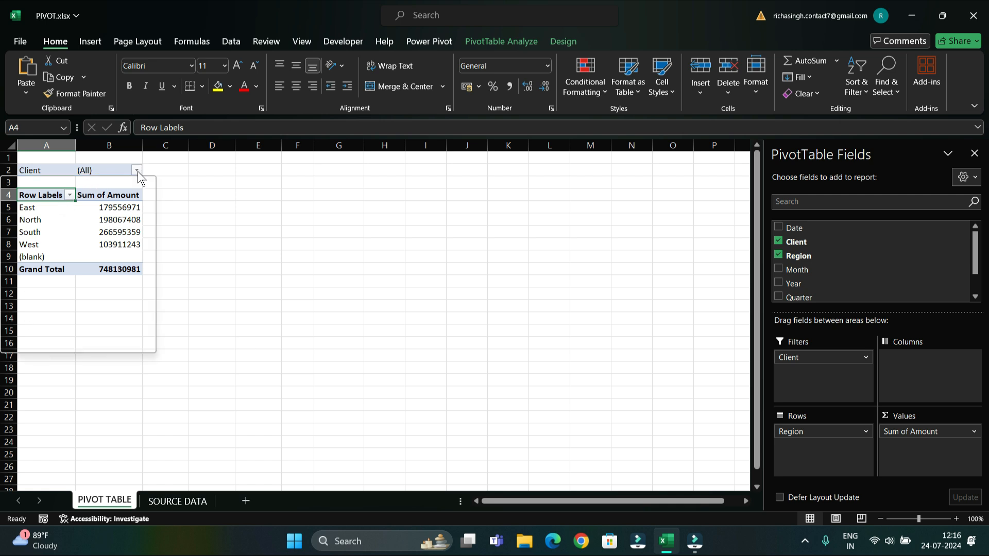
left_click(53, 249)
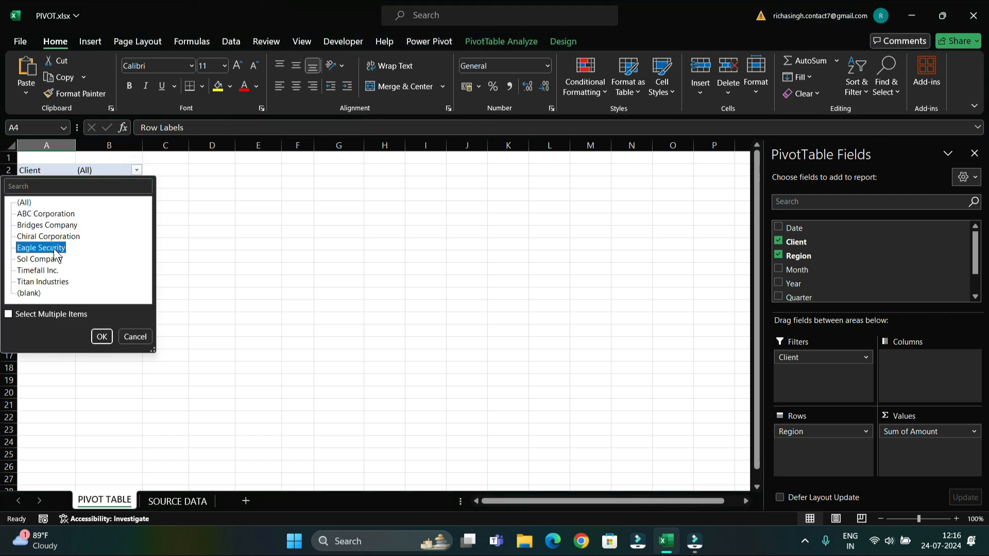
left_click(101, 337)
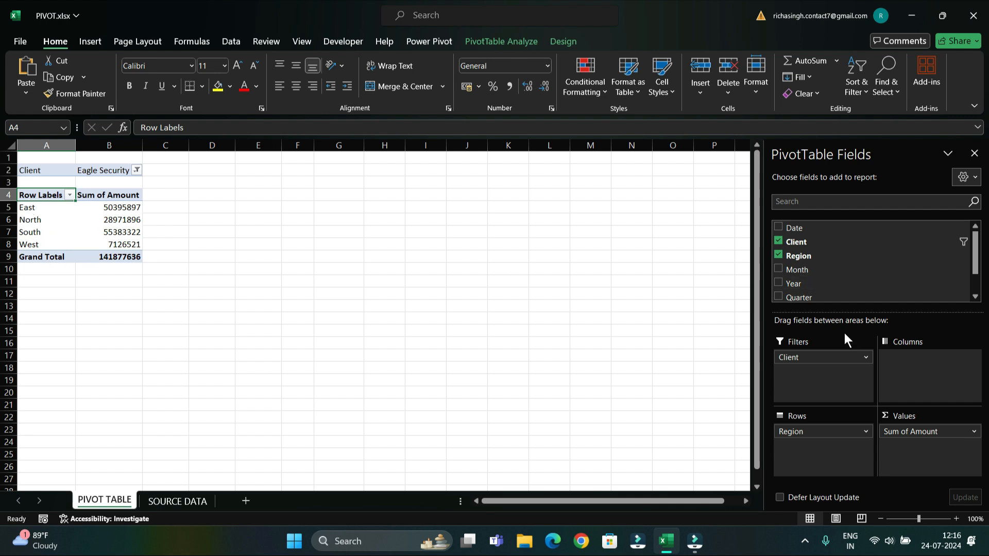
Add Year to the PivotTable's Filters area and filter the report to 2020
left_click_drag(799, 288, 806, 372)
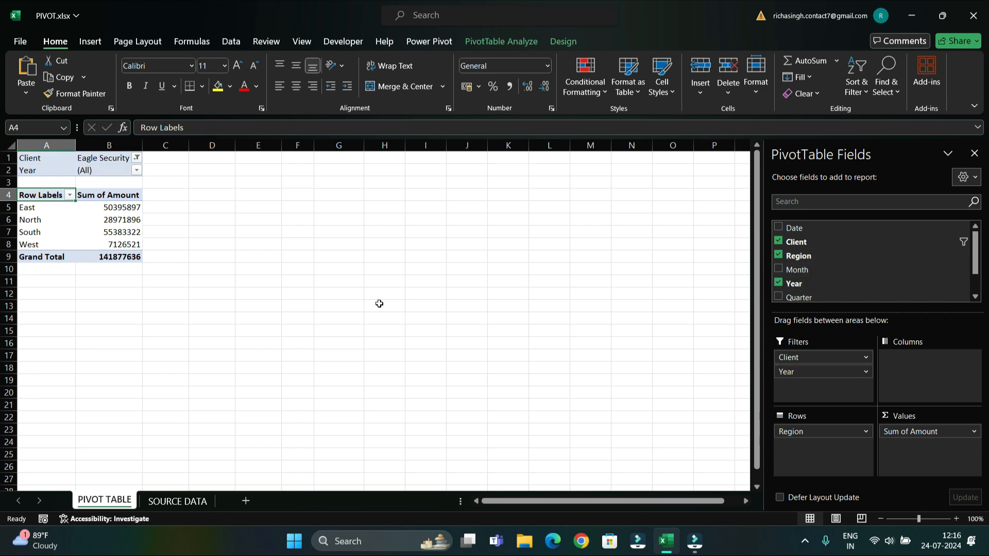
left_click(136, 170)
left_click(25, 225)
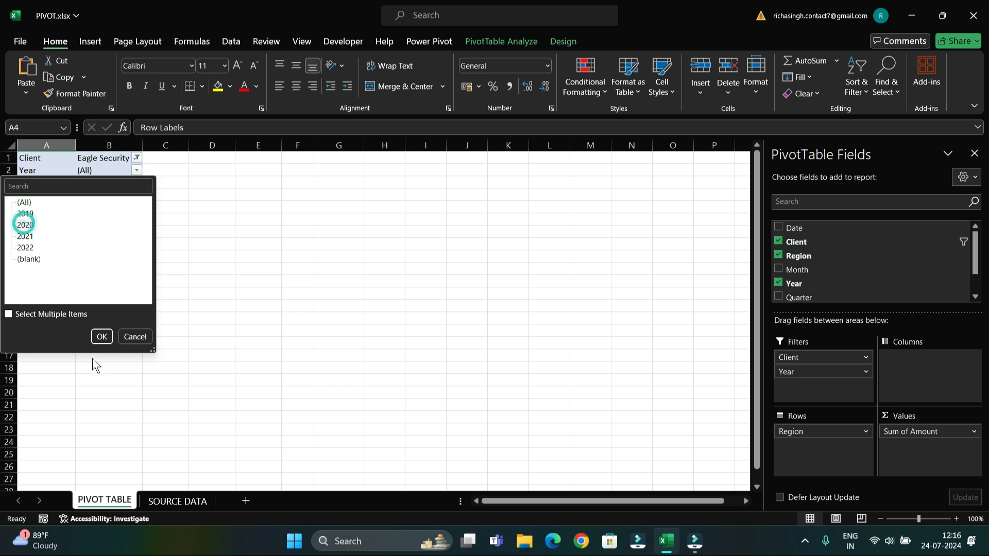
left_click(102, 338)
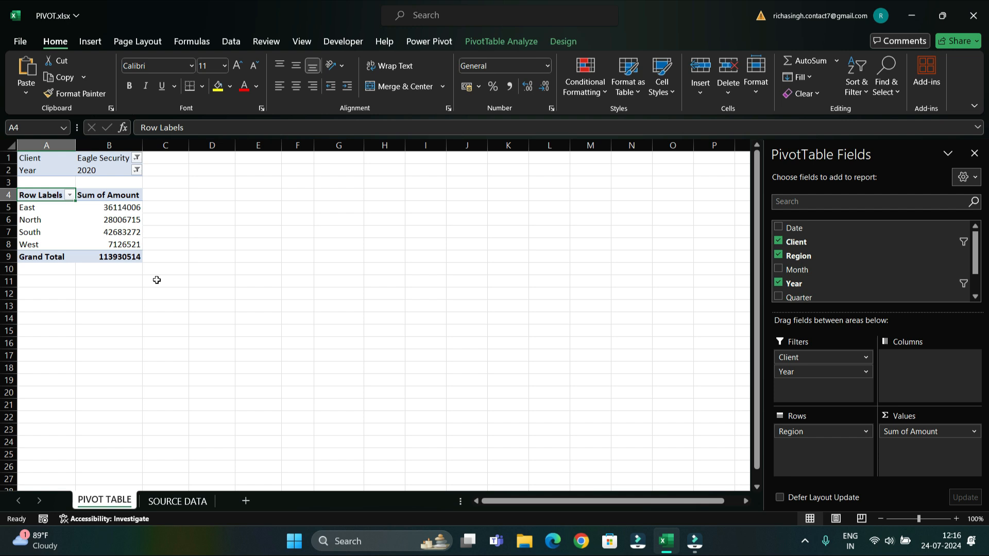
Add Quarter to the PivotTable's Filters area and filter the report to Q4
left_click(136, 170)
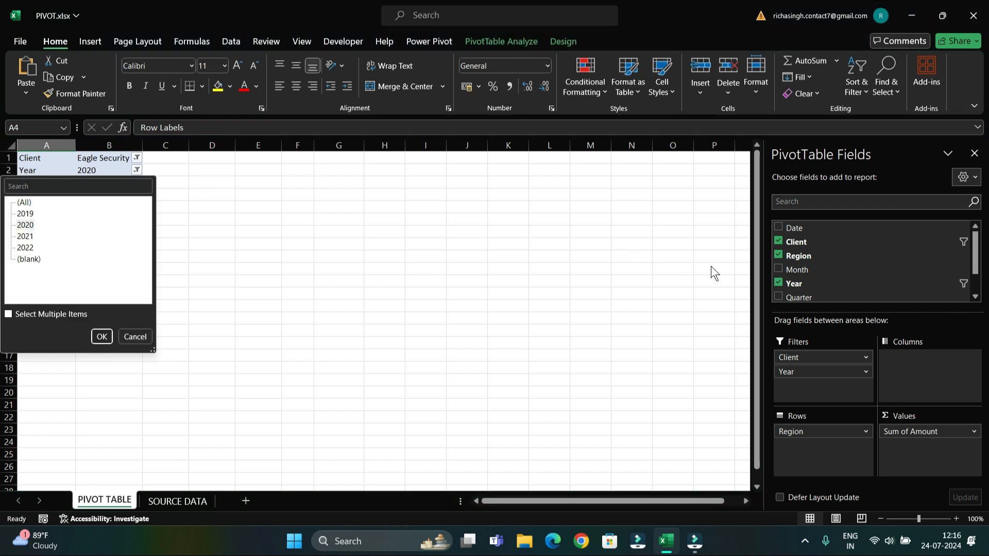
left_click(789, 297)
left_click_drag(788, 297, 789, 386)
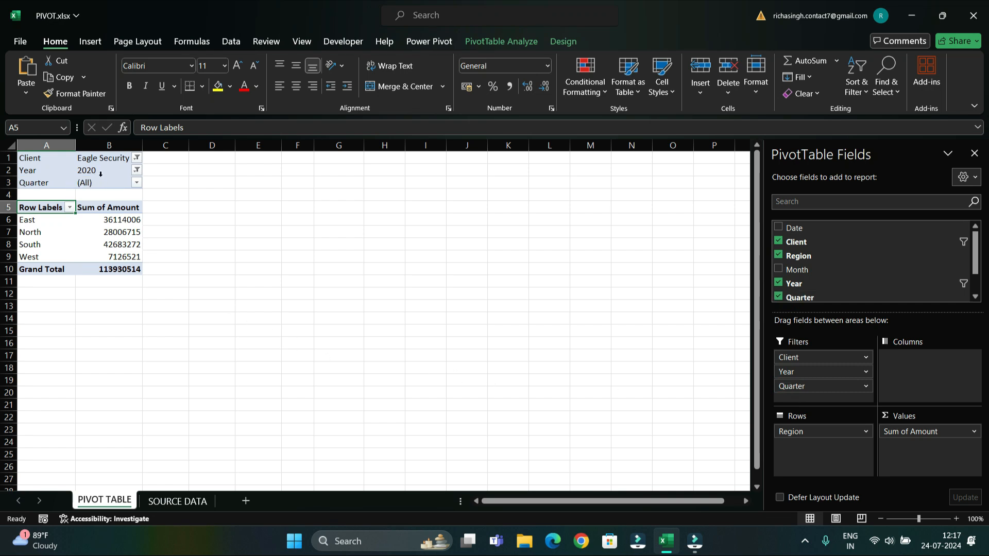
left_click(137, 191)
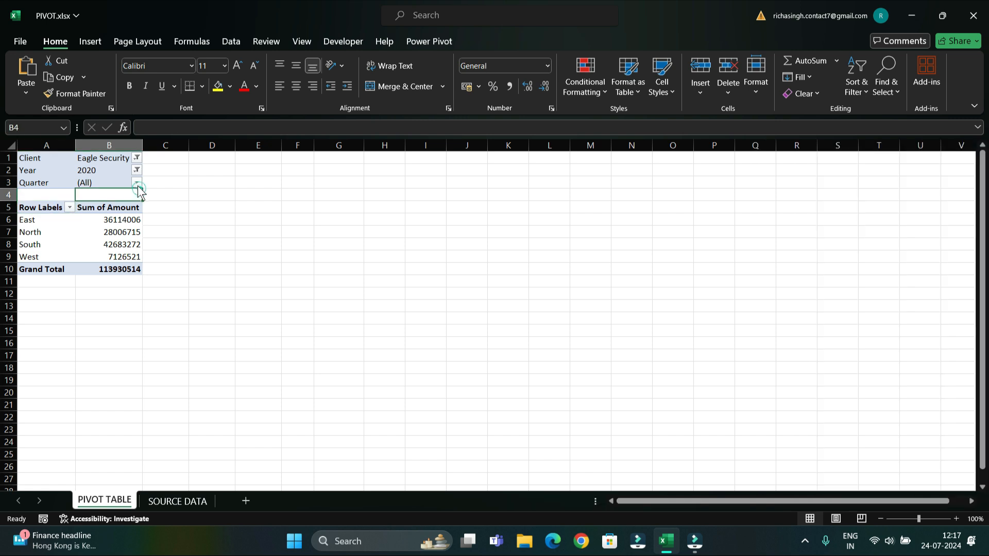
left_click(137, 183)
left_click(21, 260)
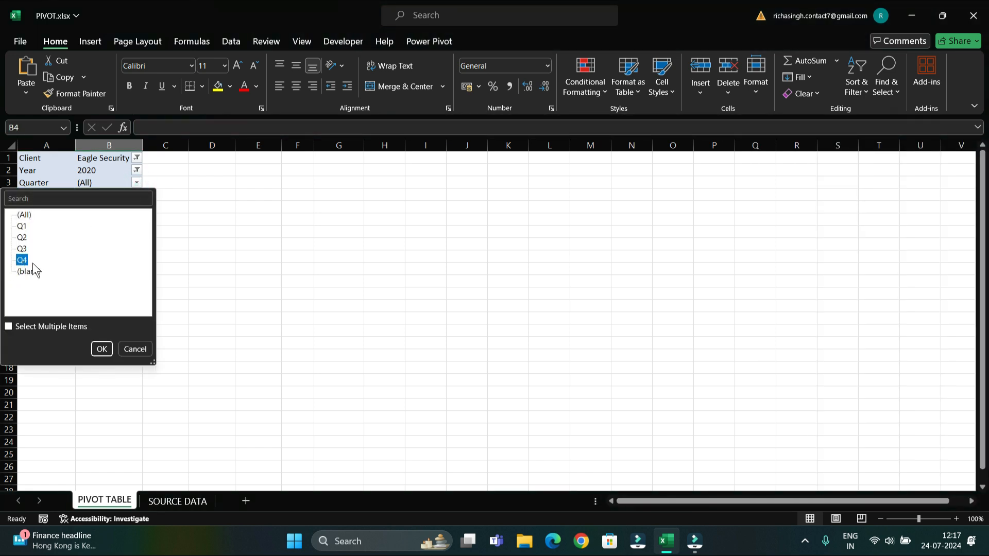
left_click(101, 347)
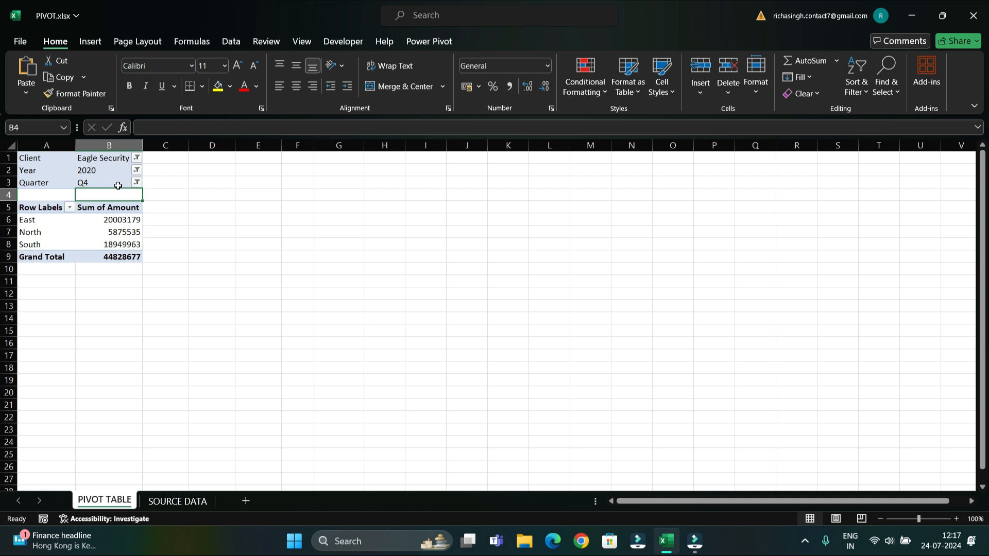
mouse_move(120, 246)
mouse_move(94, 230)
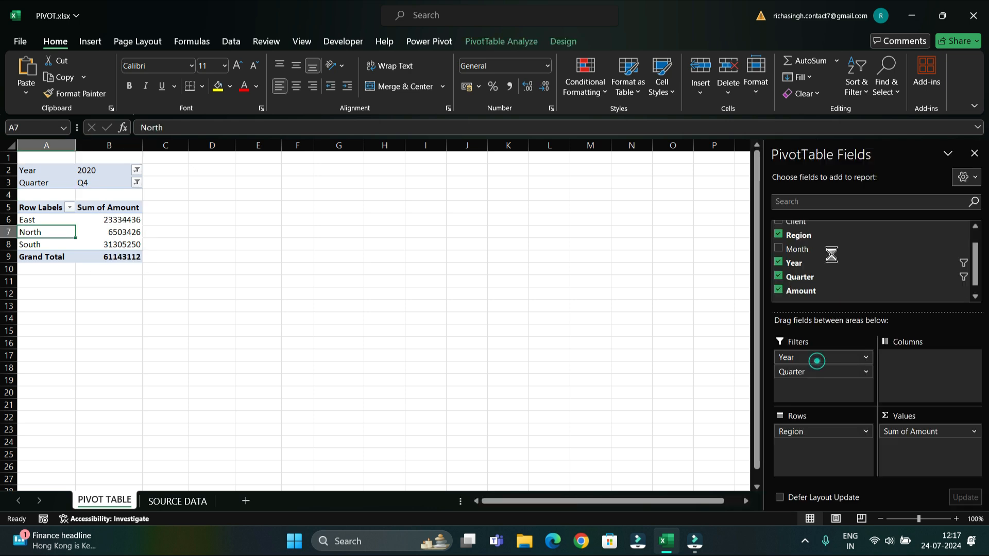
Remove the Year and Quarter filters, the Region row field and Sum of Amount from the PivotTable
left_click_drag(813, 357, 829, 304)
left_click_drag(844, 436, 856, 289)
left_click_drag(910, 430, 809, 436)
Lay out the PivotTable with Client in Rows, Year in Columns and Sum of Amount in Values
scroll(802, 240, "up", 2)
scroll(811, 283, "down", 2)
left_click_drag(813, 281, 943, 453)
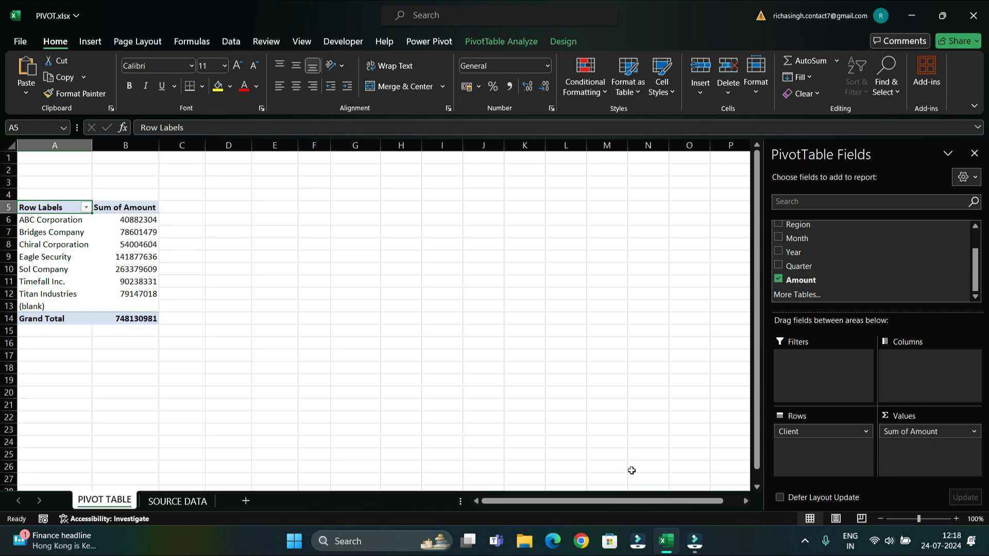
left_click_drag(794, 252, 922, 363)
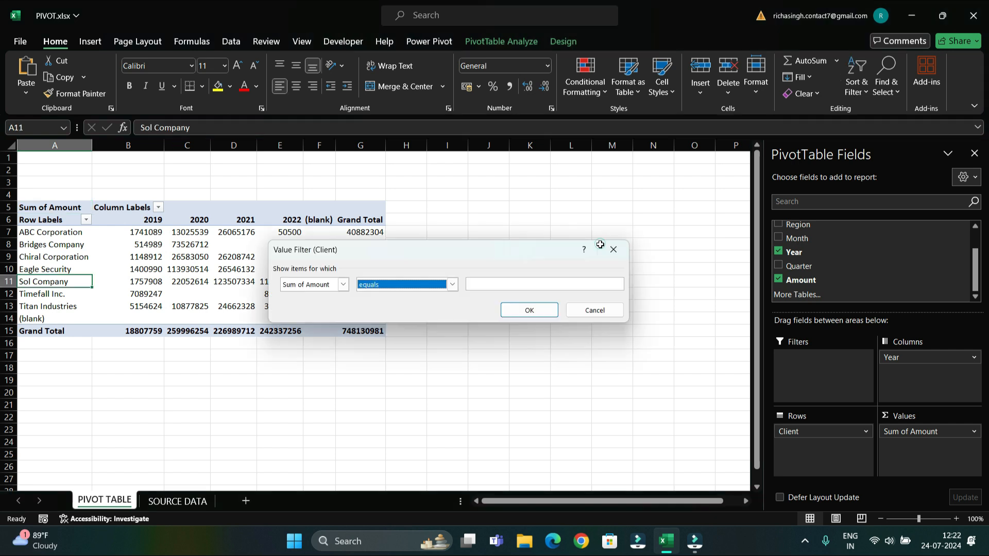
Discard the open value filter and apply a label filter to Client for labels that begin with T
left_click(598, 247)
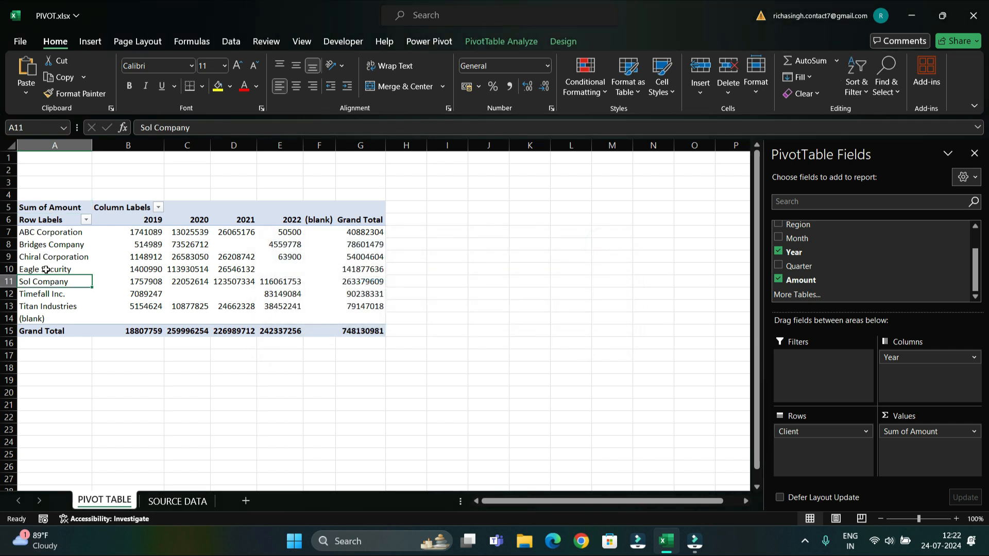
left_click(35, 235)
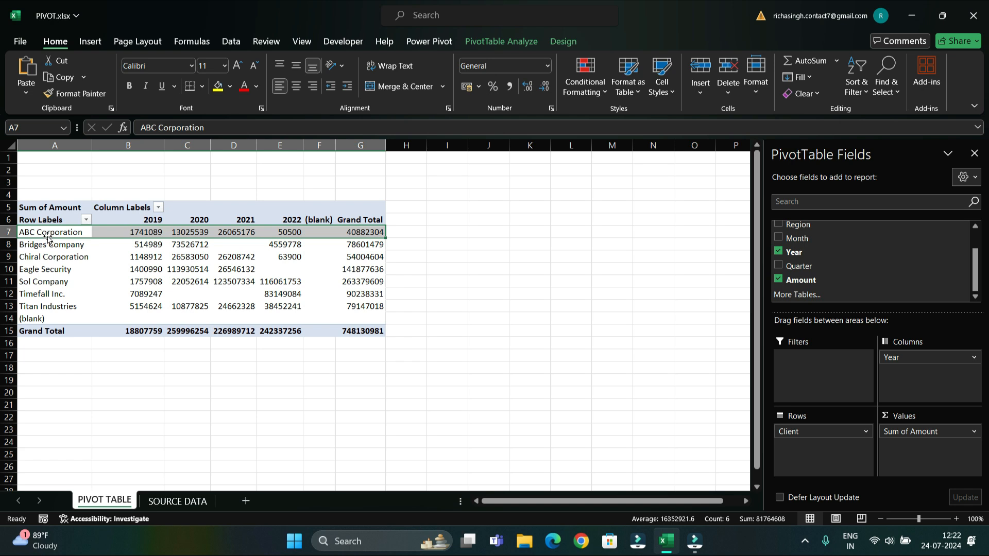
right_click(54, 230)
mouse_move(107, 338)
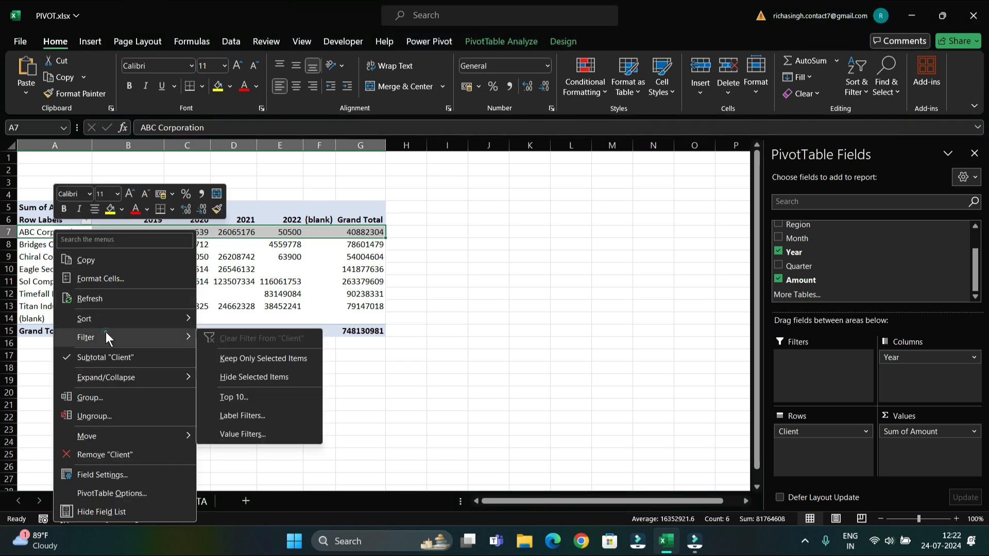
left_click(224, 416)
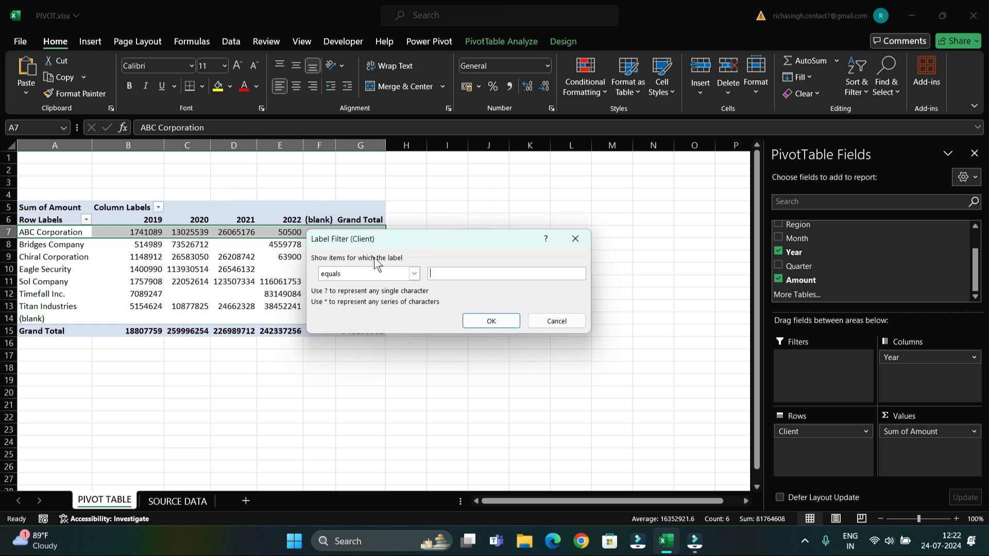
left_click(414, 274)
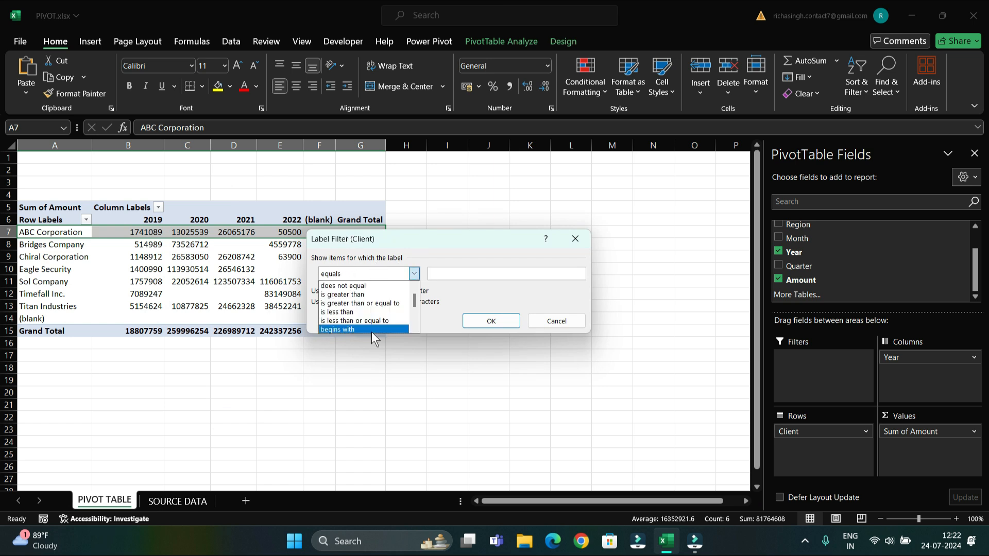
left_click(372, 328)
left_click(446, 271)
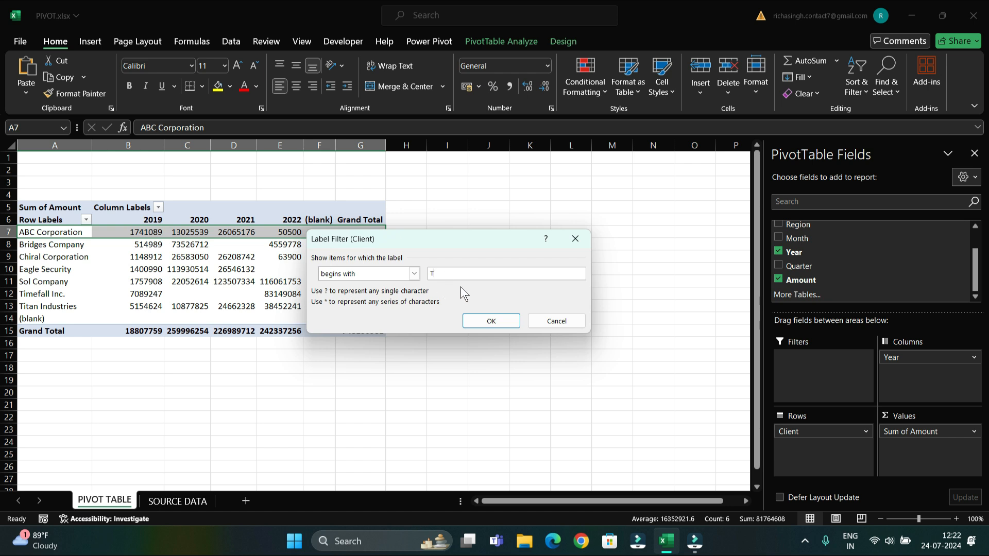
left_click(472, 323)
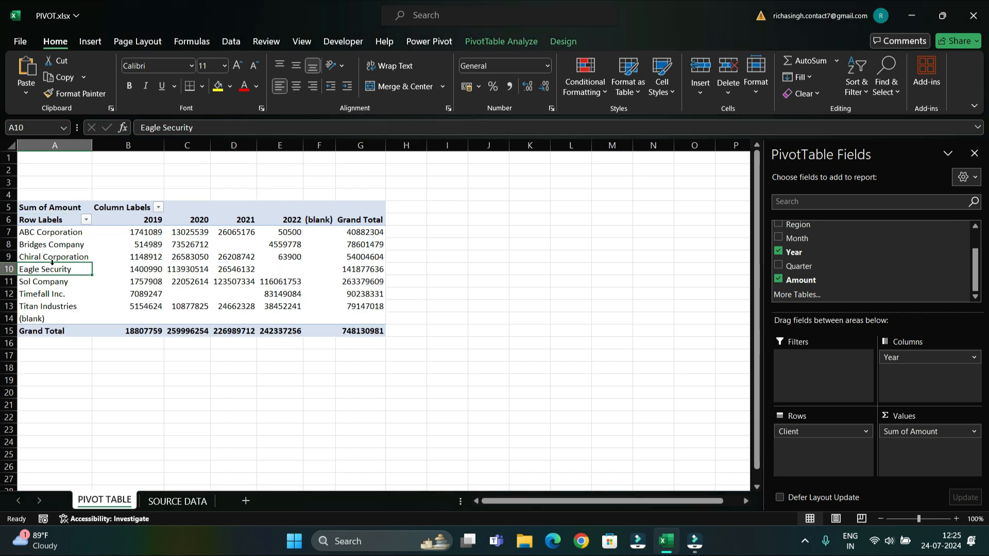
Apply a value filter to Client for Sum of Amount less than 50000000, and clear the filter again
right_click(63, 268)
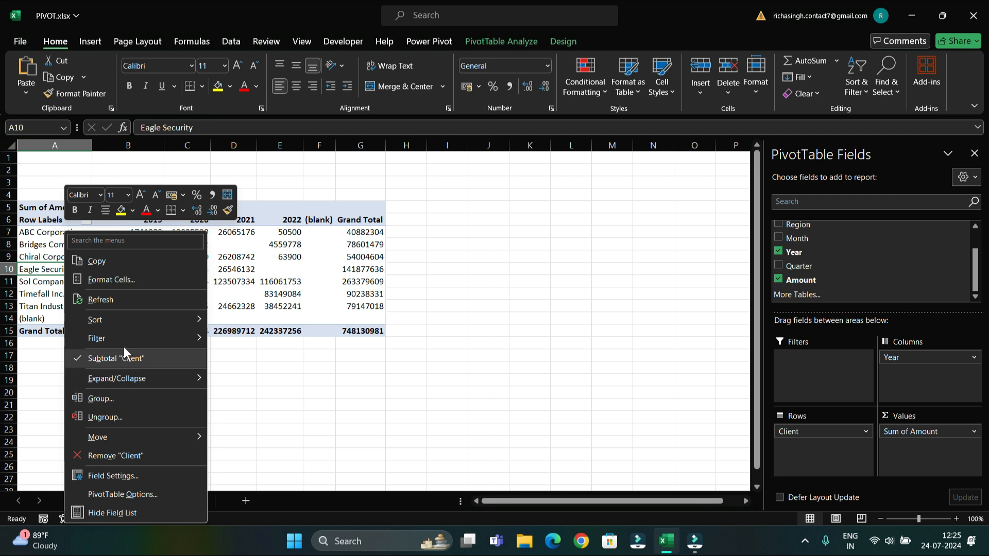
mouse_move(176, 338)
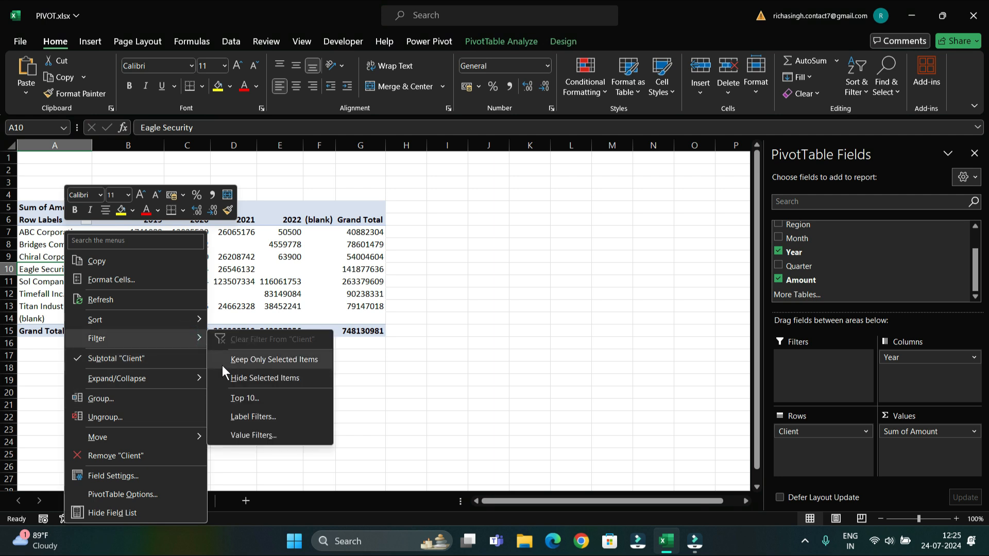
left_click(247, 436)
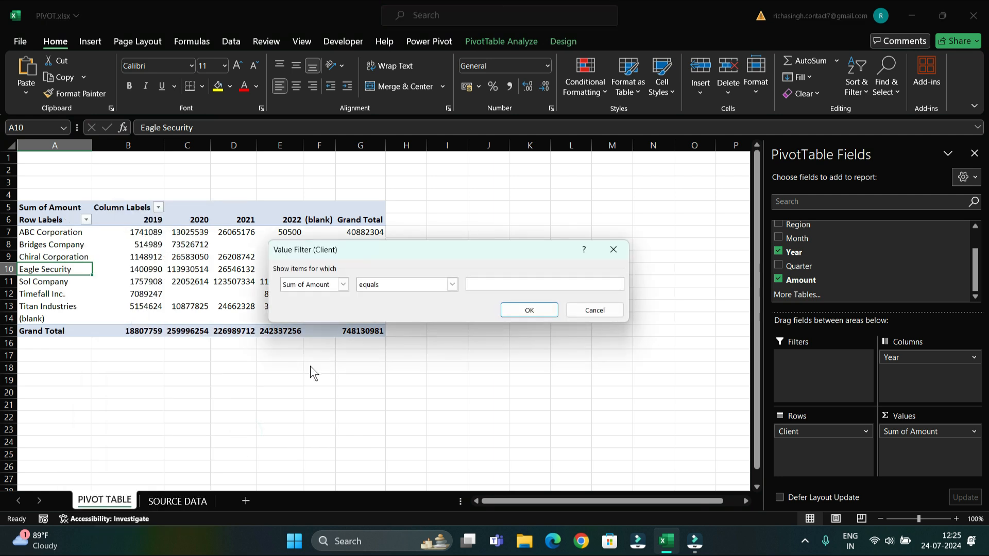
left_click(343, 285)
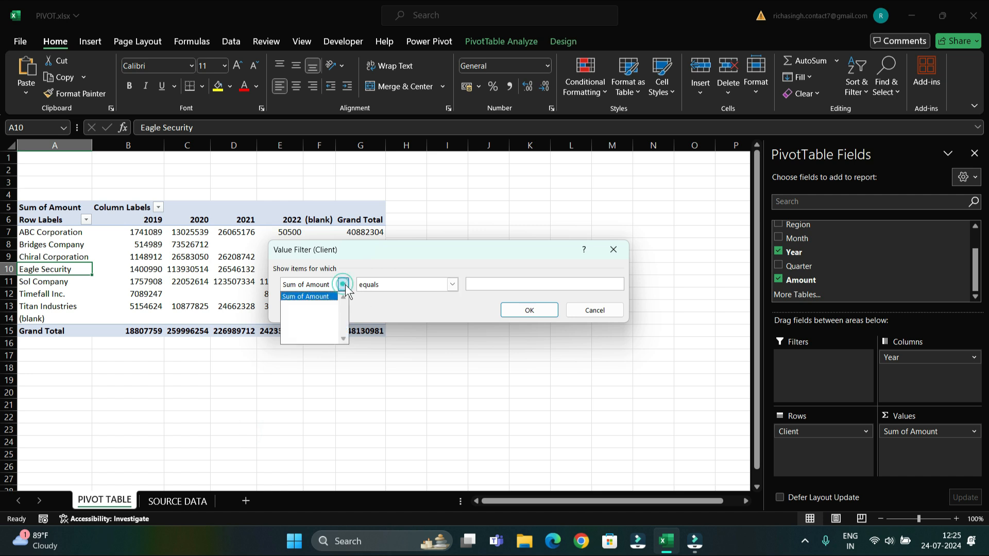
left_click(452, 285)
left_click(453, 285)
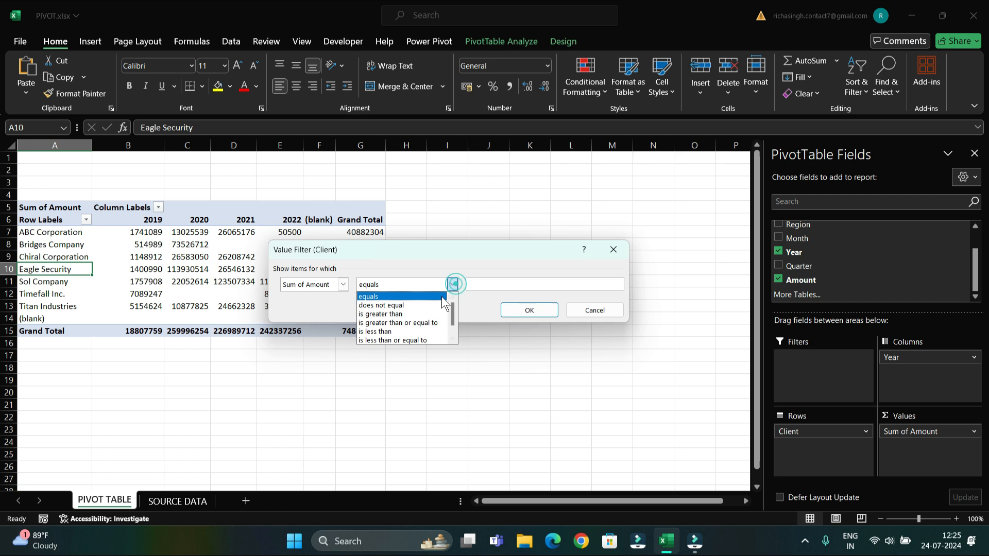
left_click(389, 333)
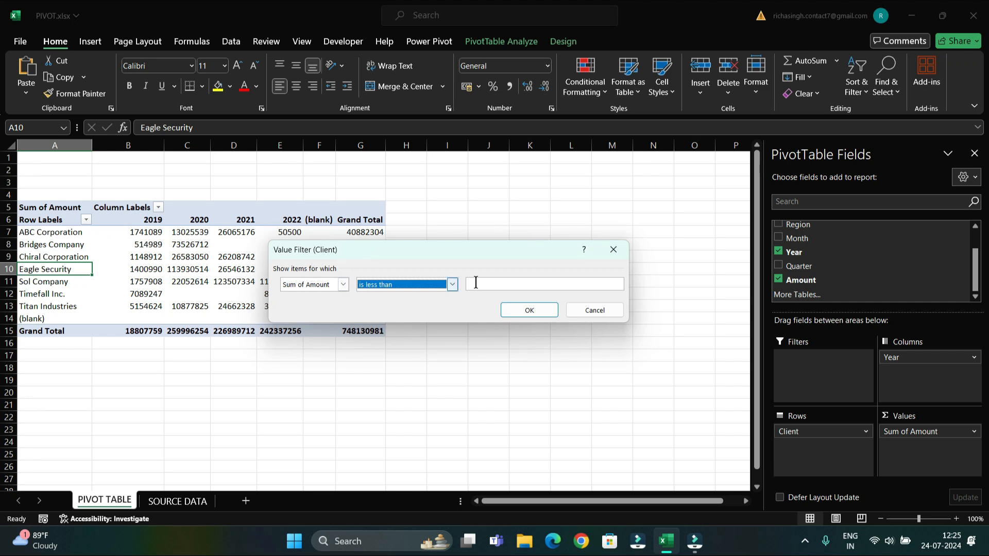
left_click_drag(441, 249, 414, 344)
left_click(474, 379)
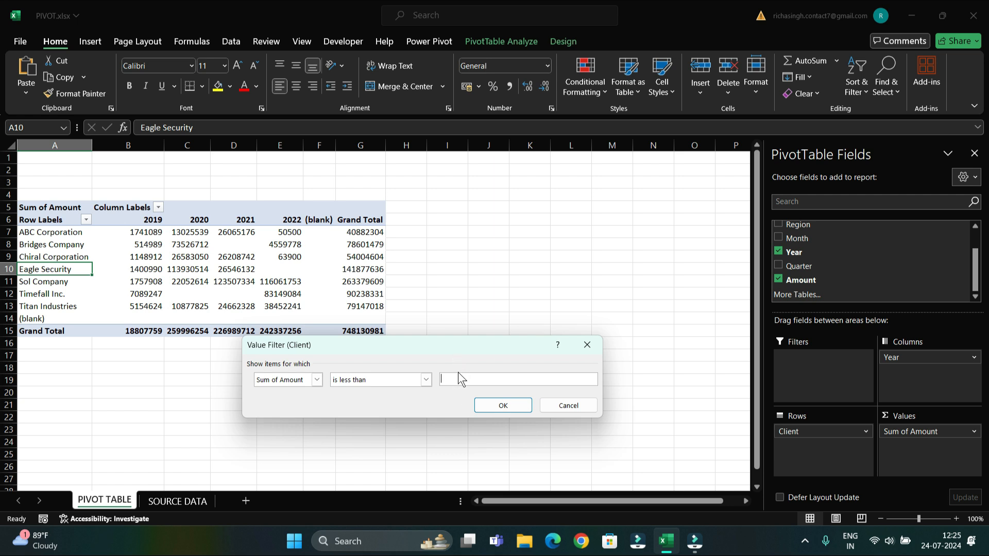
type("50000000")
left_click(519, 406)
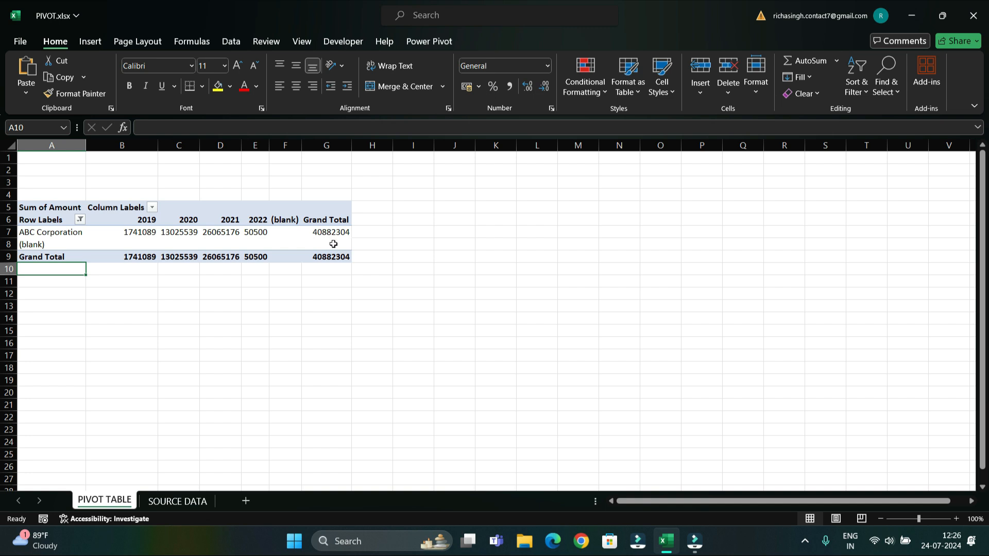
right_click(64, 237)
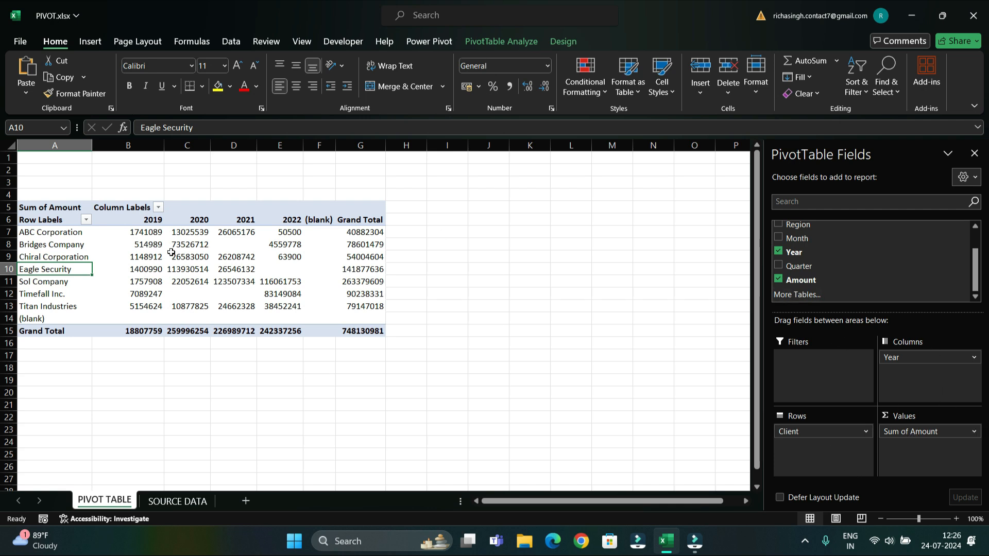
Insert a Clustered Column PivotChart from the client rows and place it beside the PivotTable, clear of the data
left_click_drag(51, 232, 362, 315)
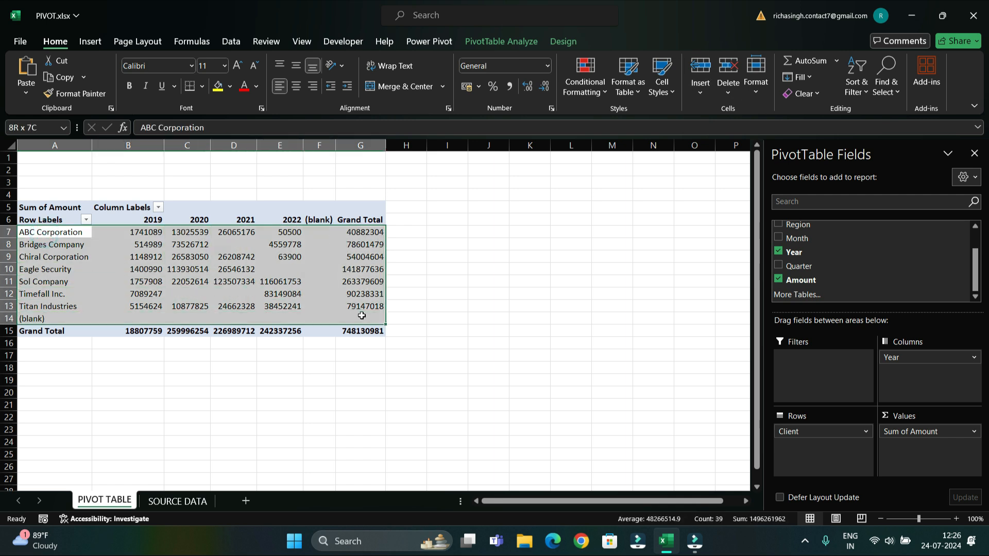
left_click(493, 41)
left_click(779, 72)
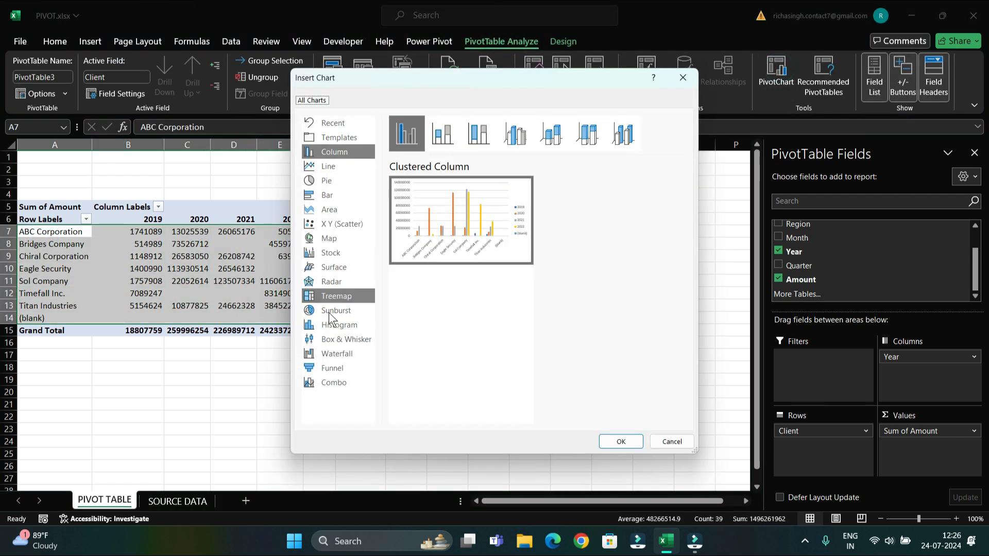
left_click(624, 437)
left_click_drag(459, 380, 644, 362)
Add Quarter to the PivotChart's Filters area and filter the report to Q4
left_click_drag(805, 266, 811, 277)
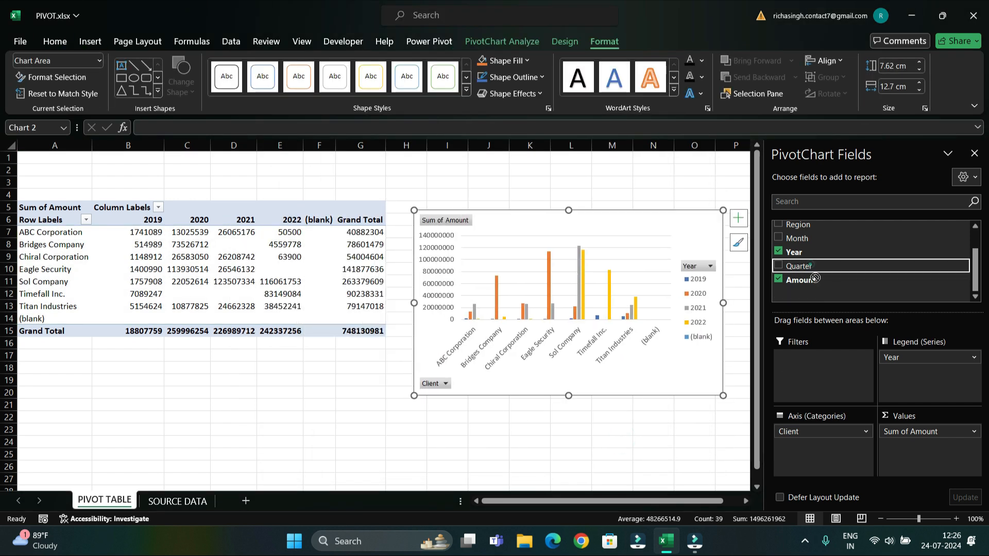
left_click_drag(810, 277, 824, 367)
left_click(159, 183)
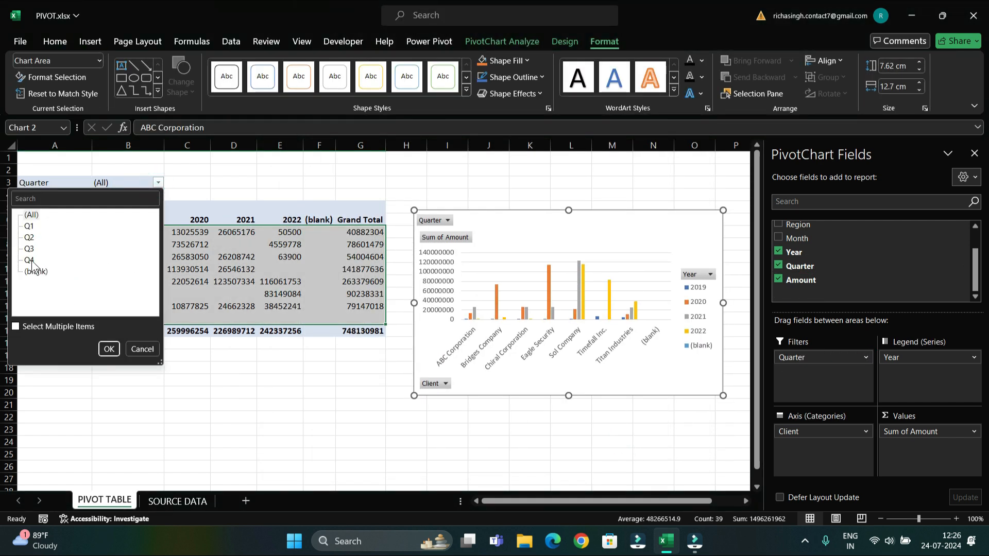
left_click(29, 260)
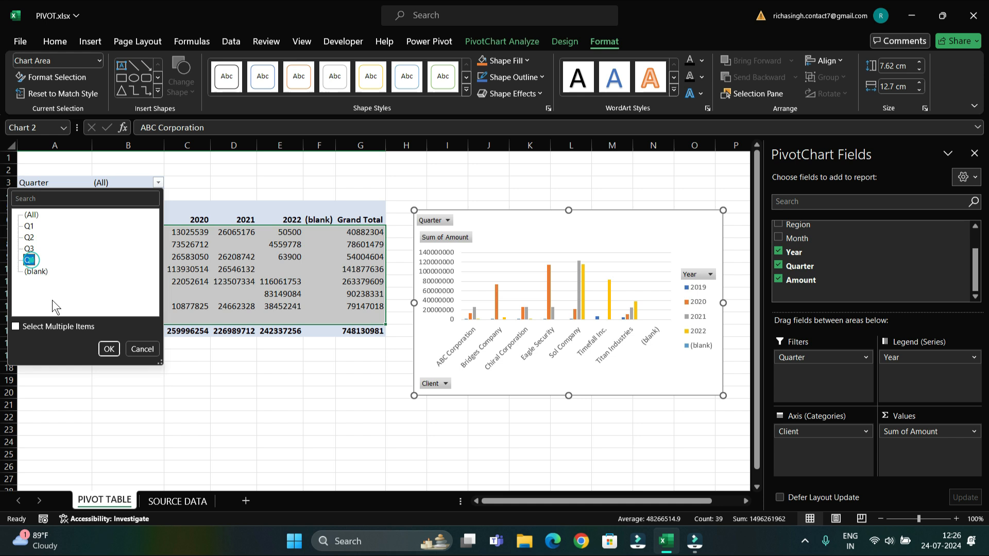
left_click(109, 349)
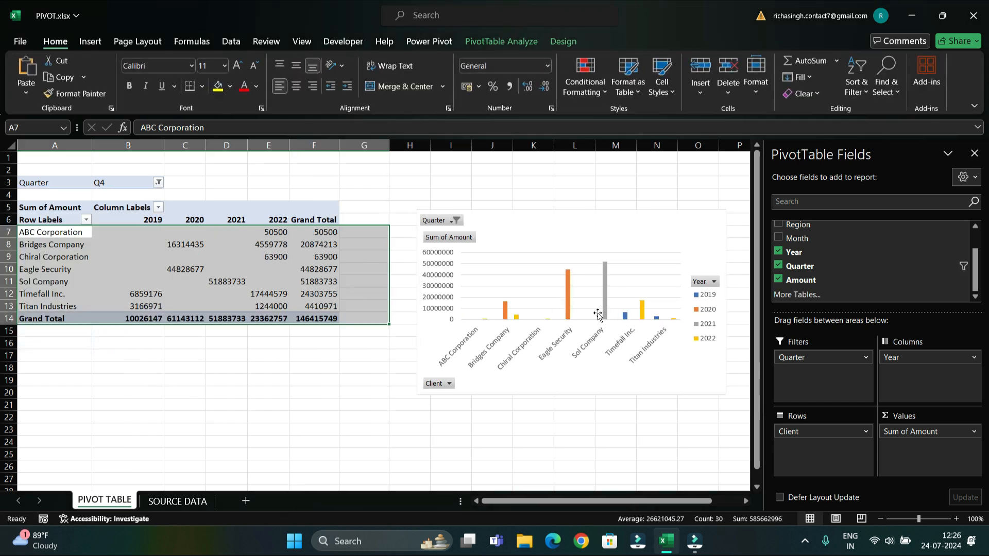
Switch the Quarter filter to Q2 and move the PivotChart up so it starts at about row 2
left_click(159, 183)
left_click(29, 238)
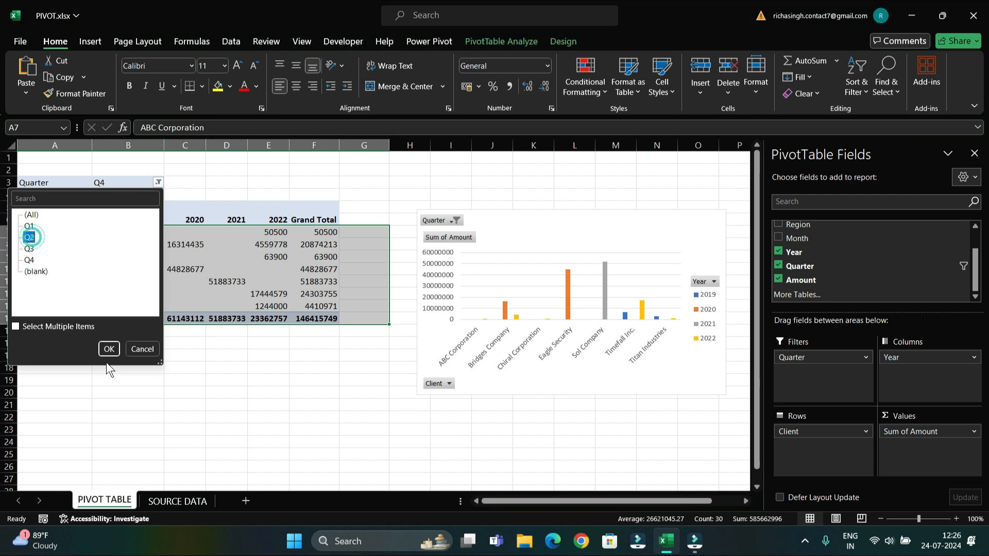
left_click(109, 349)
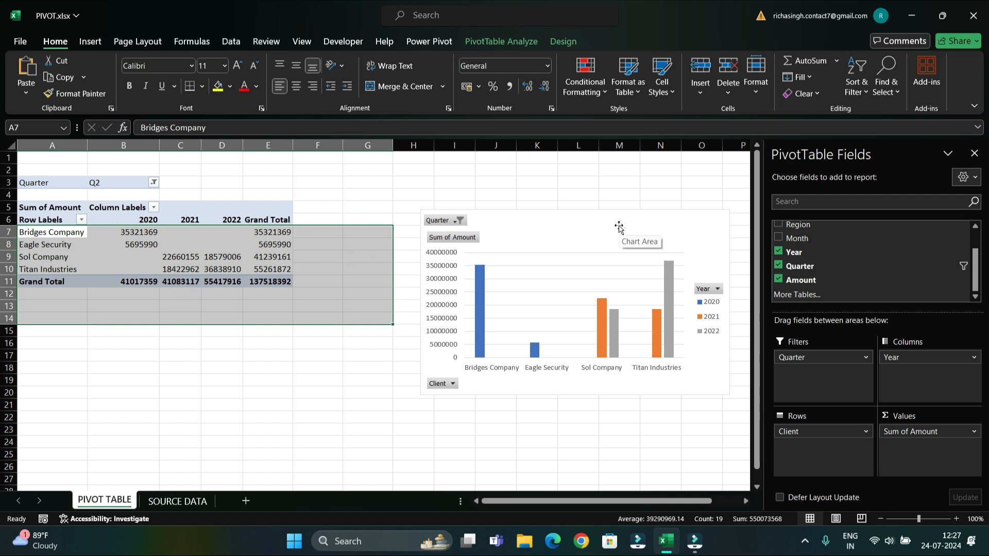
left_click_drag(622, 228, 606, 180)
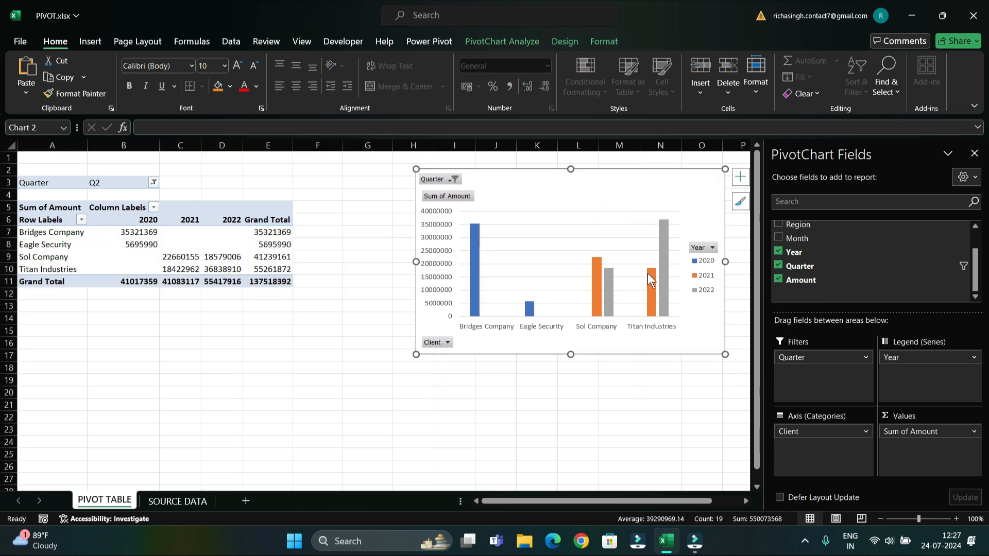